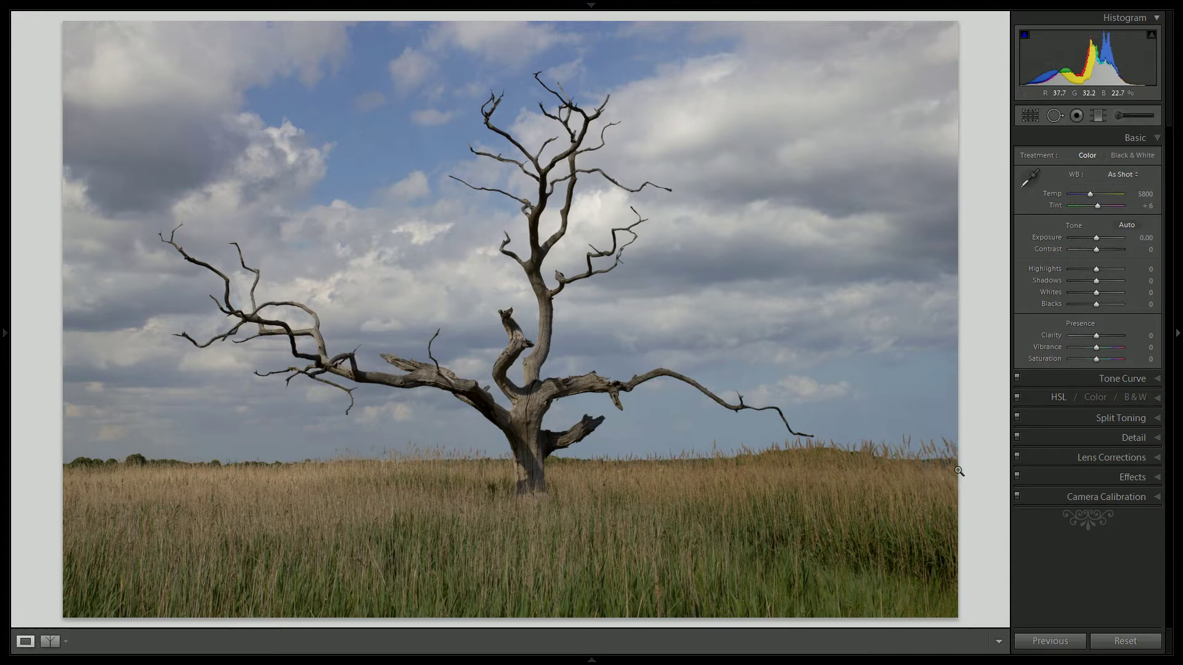
Switch the Camera Calibration profile to Camera Landscape for a bluer sky and richer grass
{"action": "left_click", "coordinate": [1101, 500]}
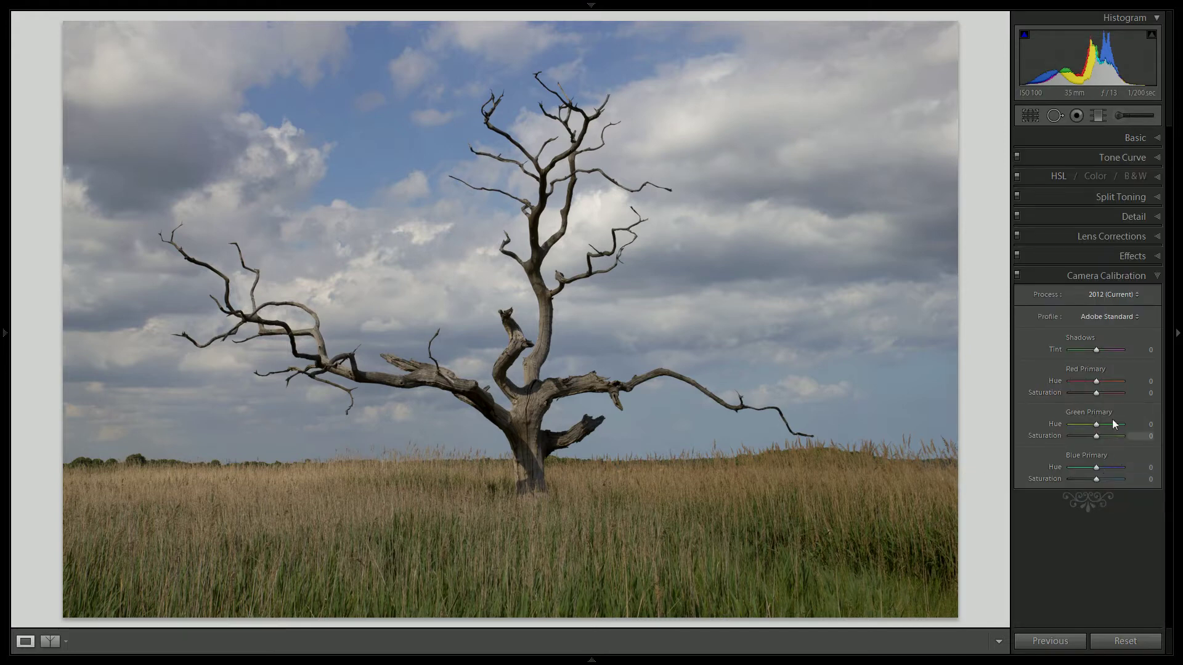
{"action": "left_click", "coordinate": [1095, 318]}
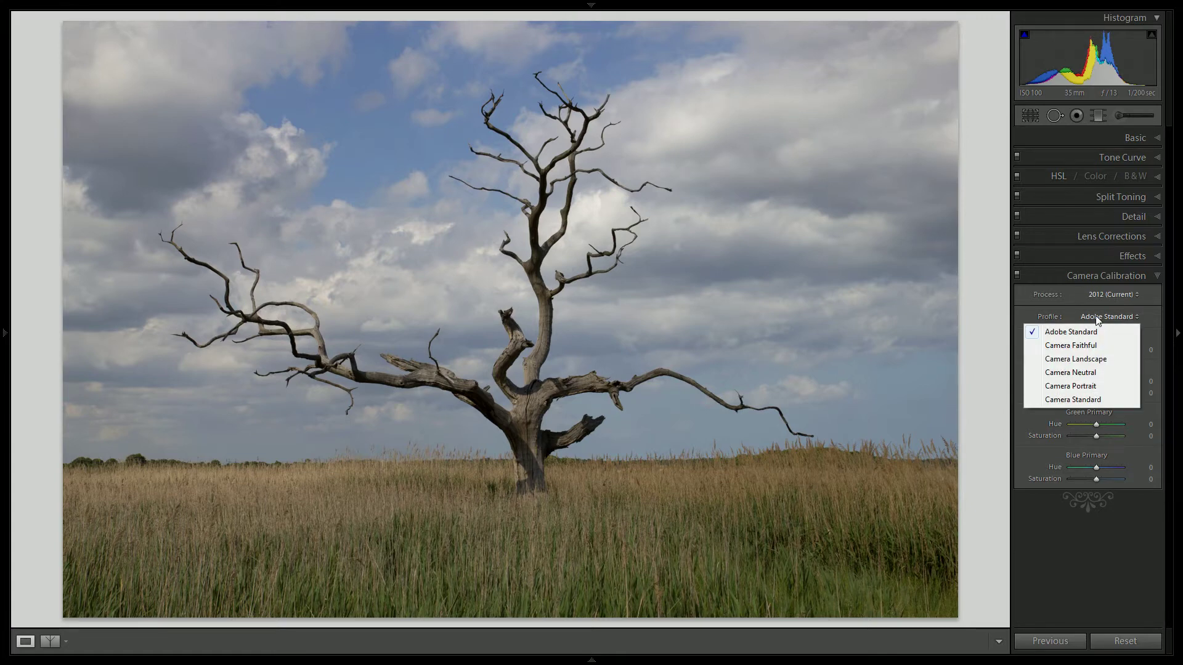
{"action": "left_click", "coordinate": [1076, 360]}
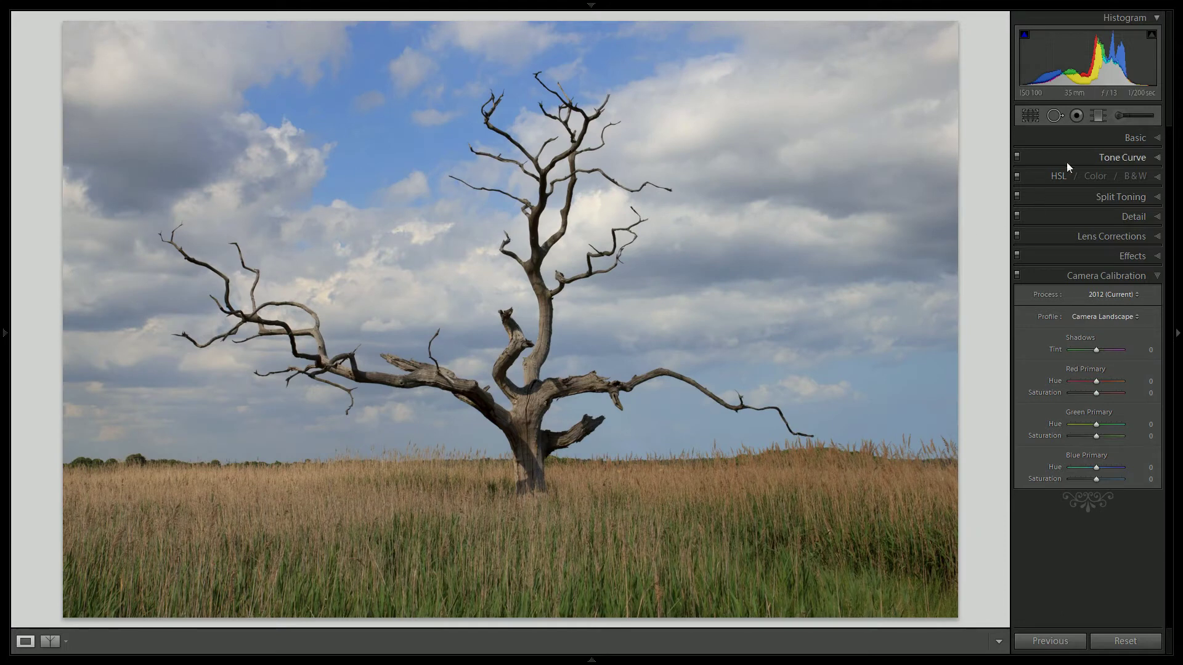
Set Exposure +0.60, Clarity +60 and Contrast +20, checking the trunk texture at 1:1
{"action": "left_click", "coordinate": [1078, 138]}
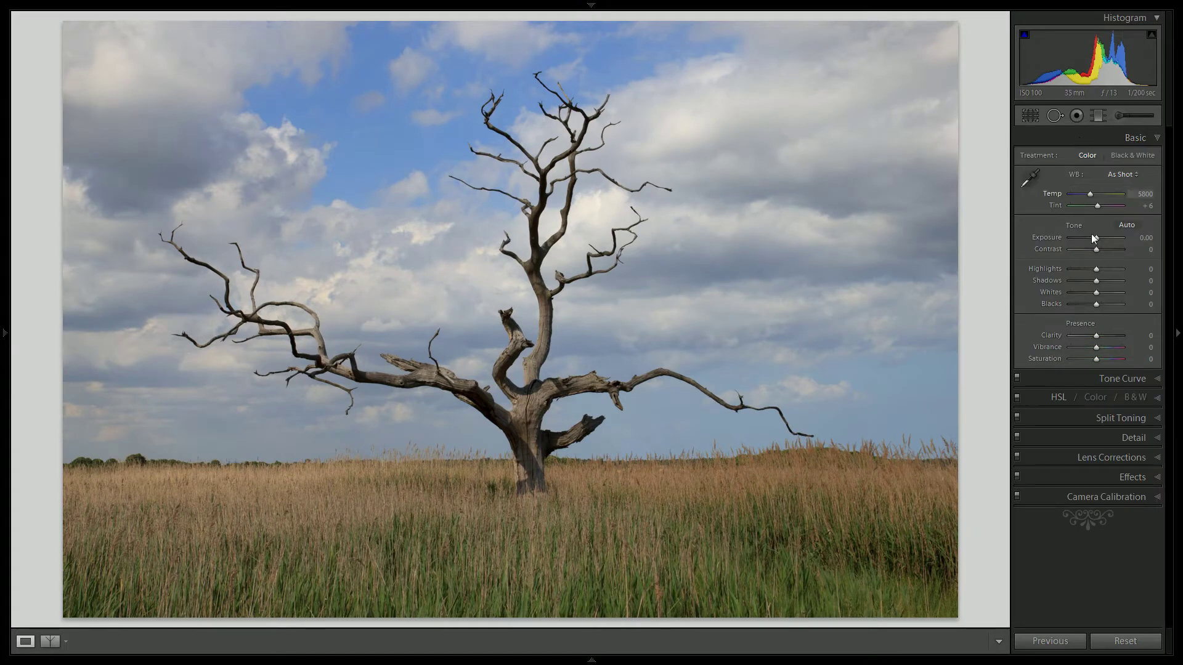
{"action": "left_click_drag", "start_coordinate": [1096, 237], "coordinate": [1100, 238]}
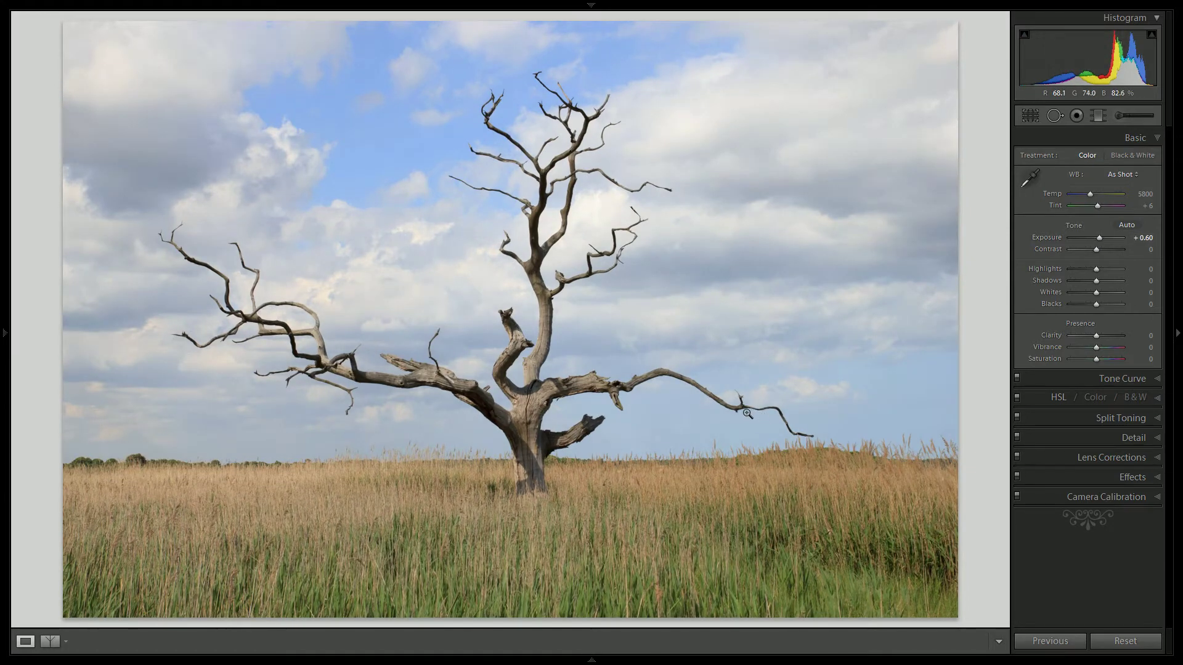
{"action": "left_click", "coordinate": [525, 386]}
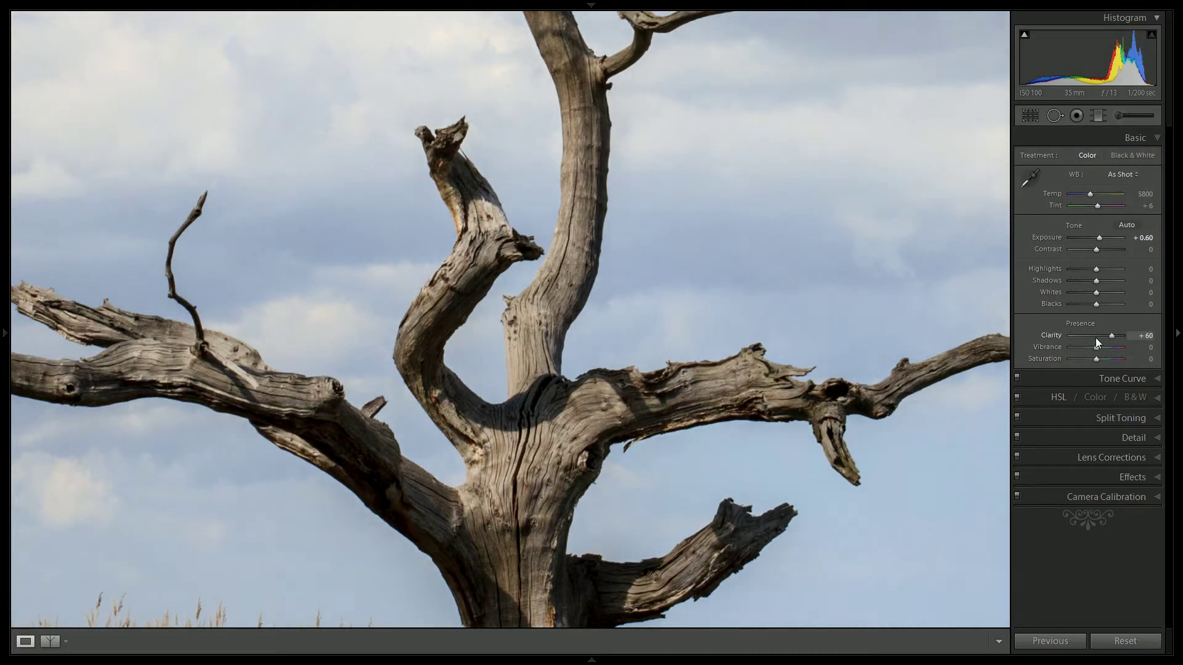
{"action": "key", "text": "shift+Up"}
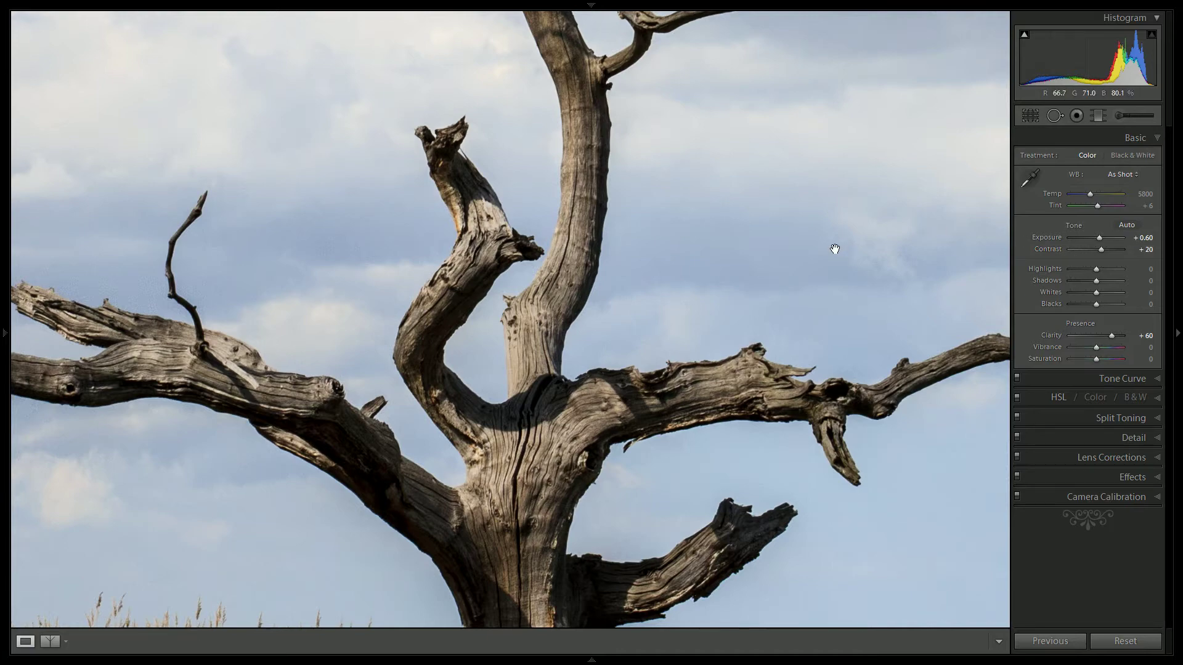
{"action": "left_click", "coordinate": [835, 249]}
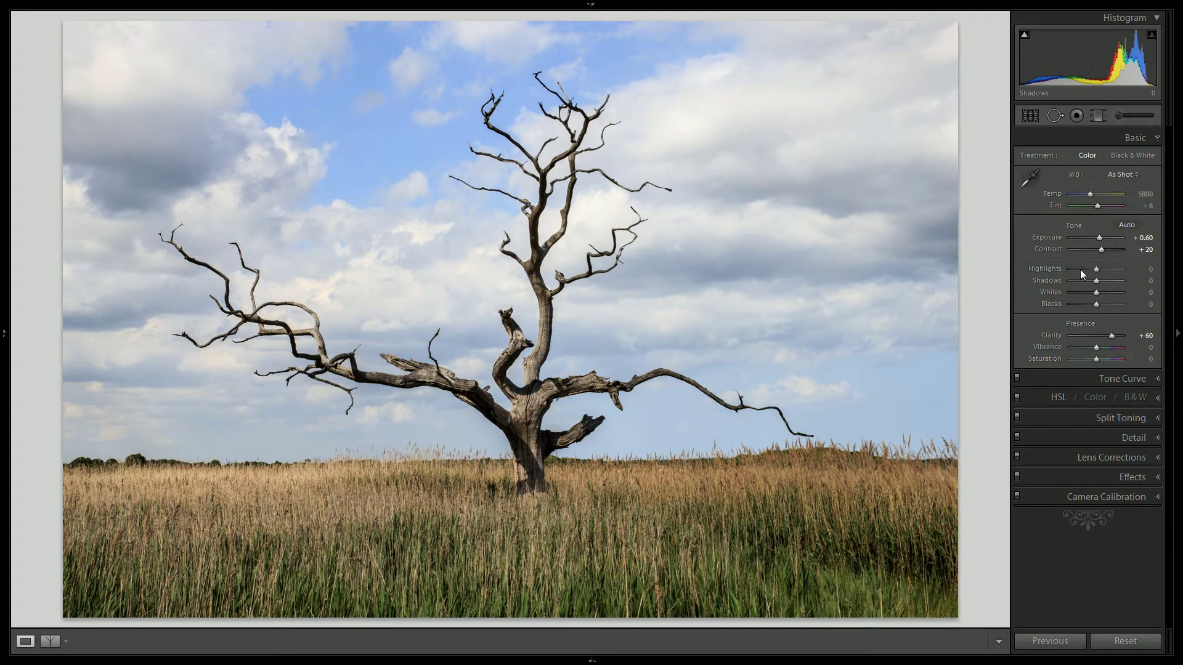
Lift Shadows to +40 and Blacks to +30, and cool Temp to 5550
{"action": "key", "text": "Up"}
{"action": "key", "text": "Up"}
{"action": "key", "text": "Up"}
{"action": "key", "text": "Up"}
{"action": "key", "text": "Up"}
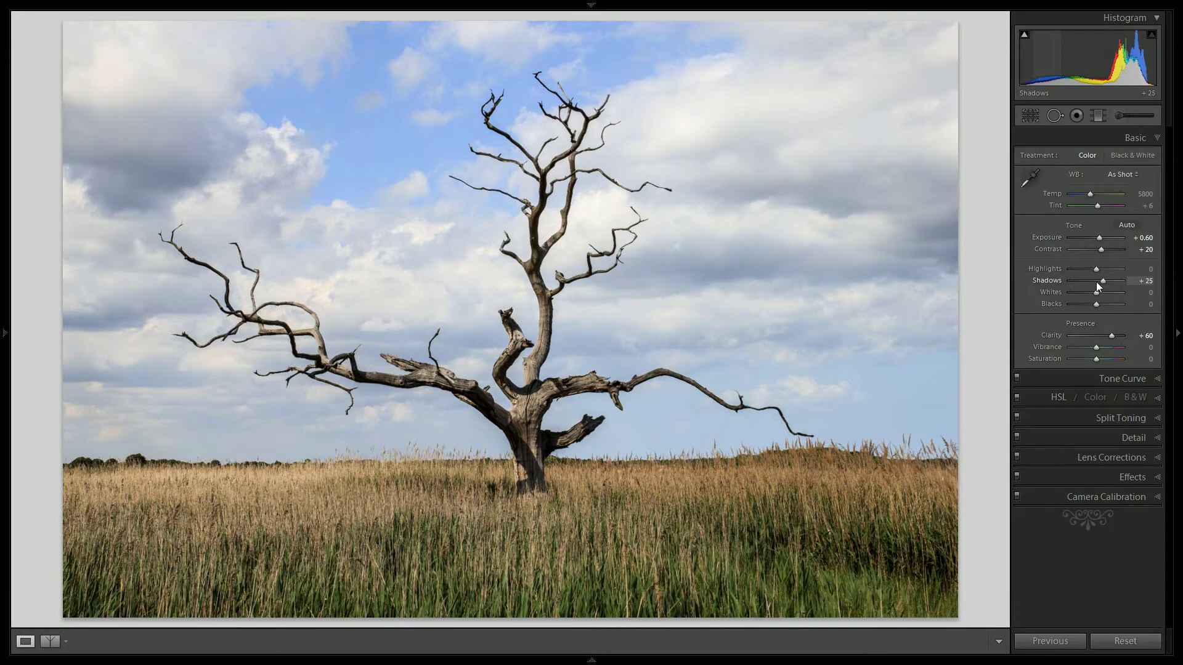
{"action": "key", "text": "Up"}
{"action": "key", "text": "Up"}
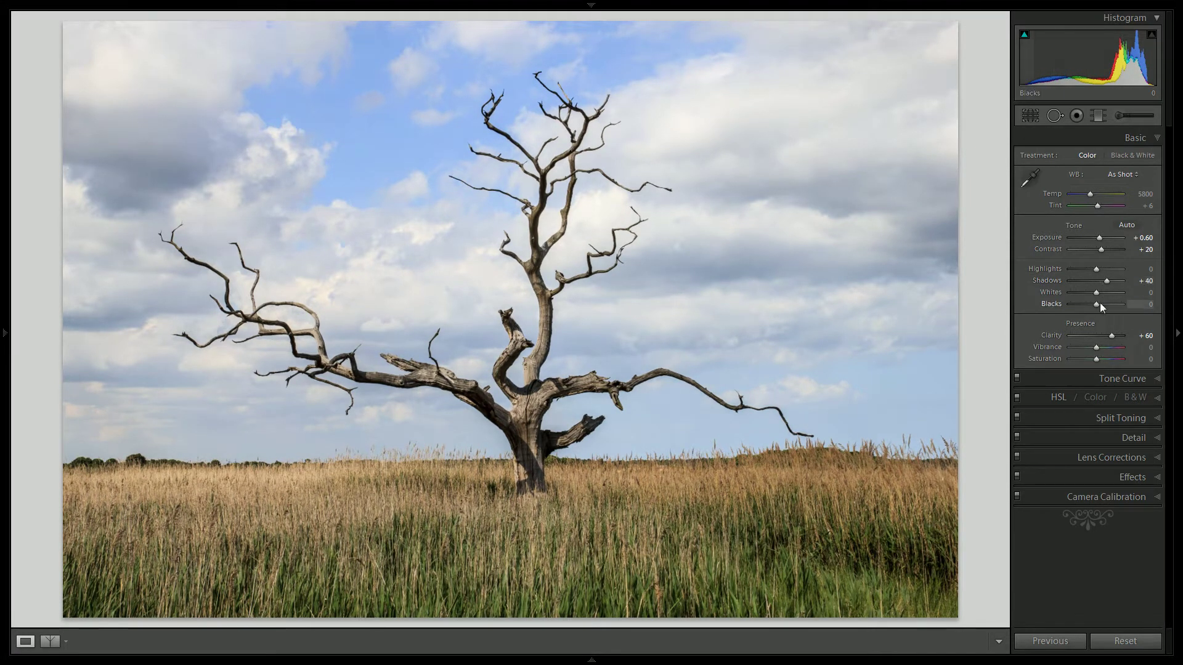
{"action": "key", "text": "Up"}
{"action": "key", "text": "Up"}
{"action": "key", "text": "Up"}
{"action": "key", "text": "Up"}
{"action": "key", "text": "Up"}
{"action": "key", "text": "Up"}
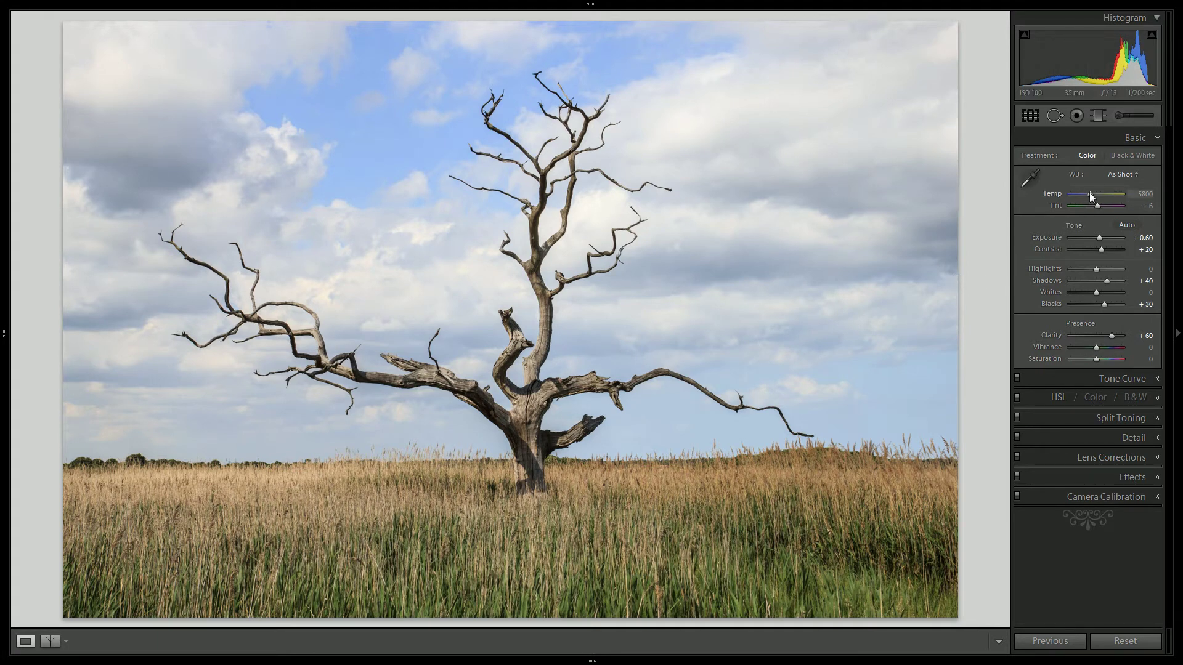
{"action": "key", "text": "Down"}
{"action": "key", "text": "Down"}
{"action": "key", "text": "Down"}
{"action": "key", "text": "Down"}
{"action": "key", "text": "Down"}
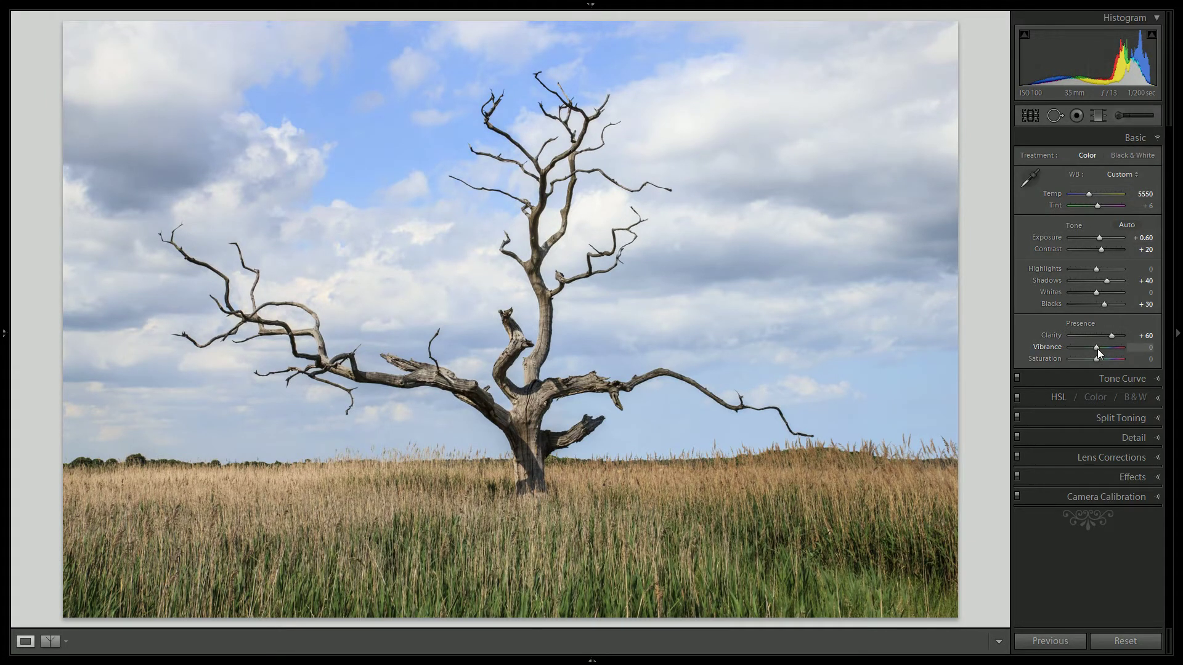
Boost Vibrance to +40 and Saturation to +20
{"action": "key", "text": "Up"}
{"action": "key", "text": "Up"}
{"action": "key", "text": "Up"}
{"action": "key", "text": "Up"}
{"action": "key", "text": "Up"}
{"action": "key", "text": "Up"}
{"action": "key", "text": "Up"}
{"action": "key", "text": "Up"}
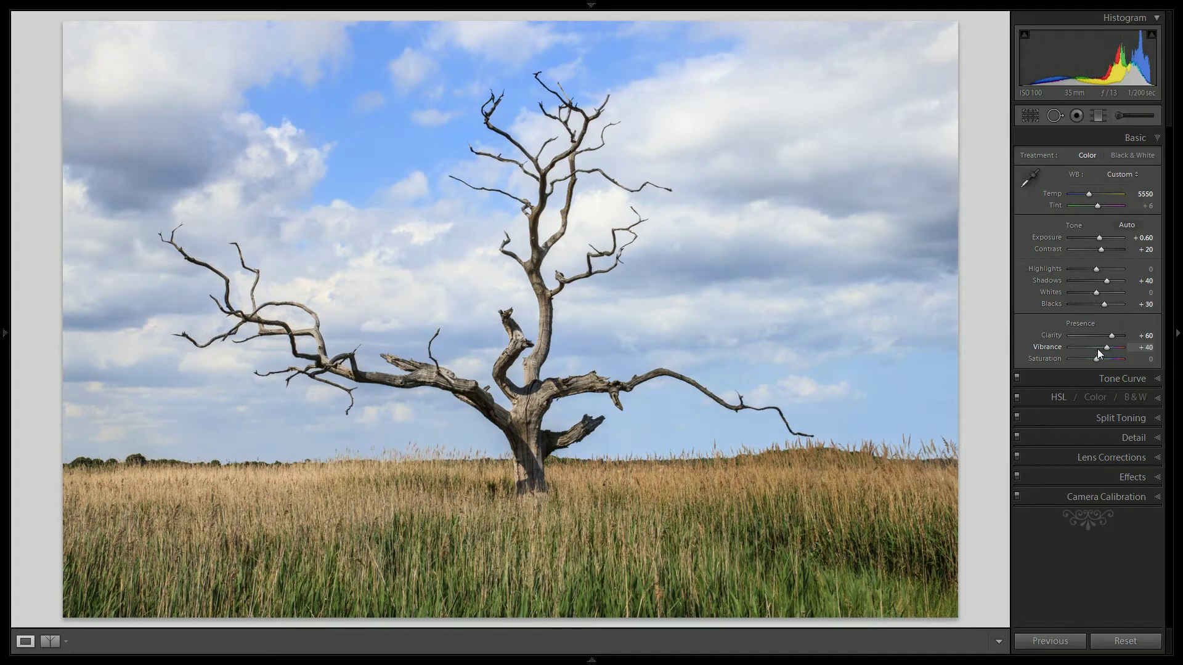
{"action": "key", "text": "Up"}
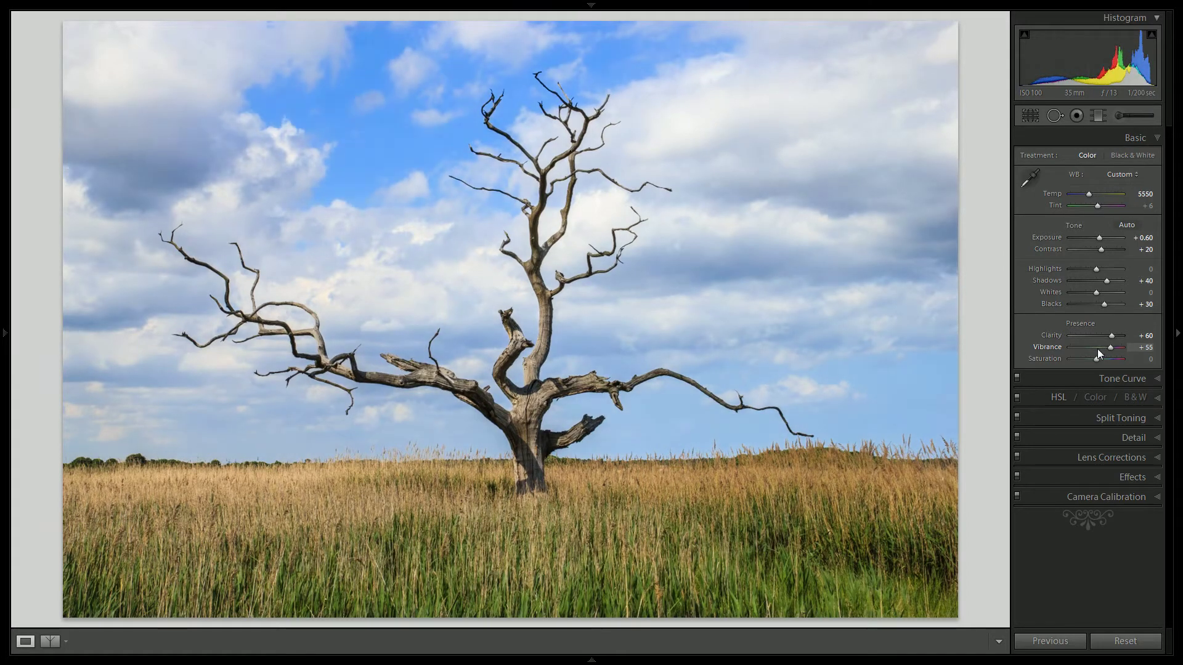
{"action": "key", "text": "Down"}
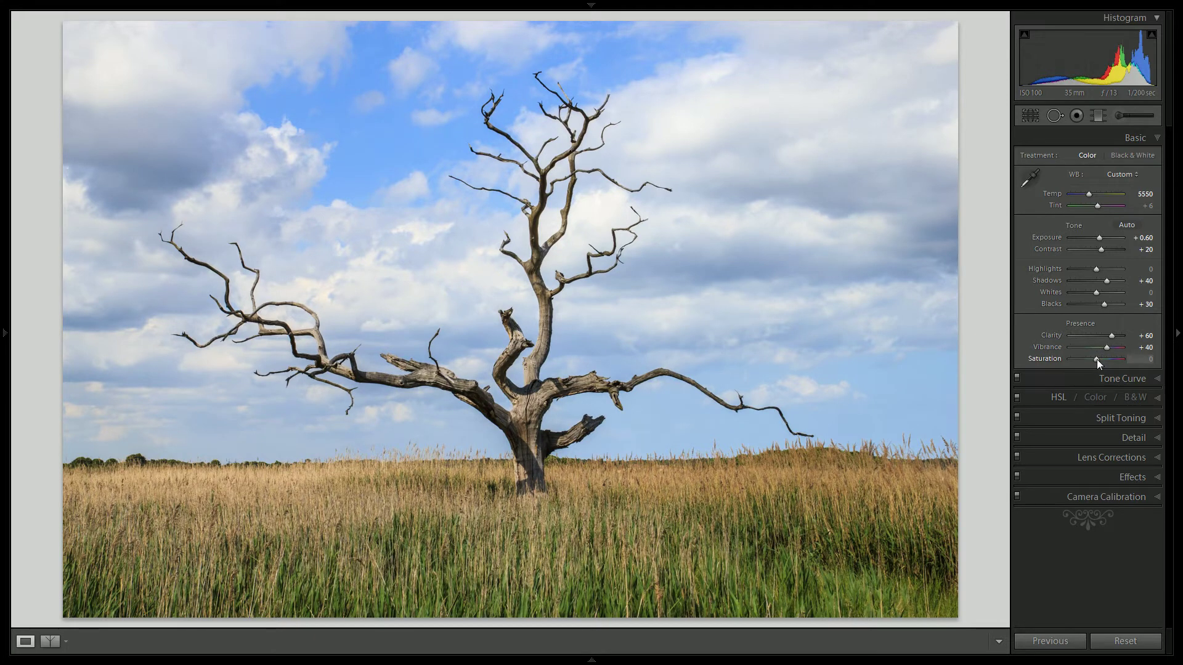
{"action": "key", "text": "Up"}
{"action": "key", "text": "Up"}
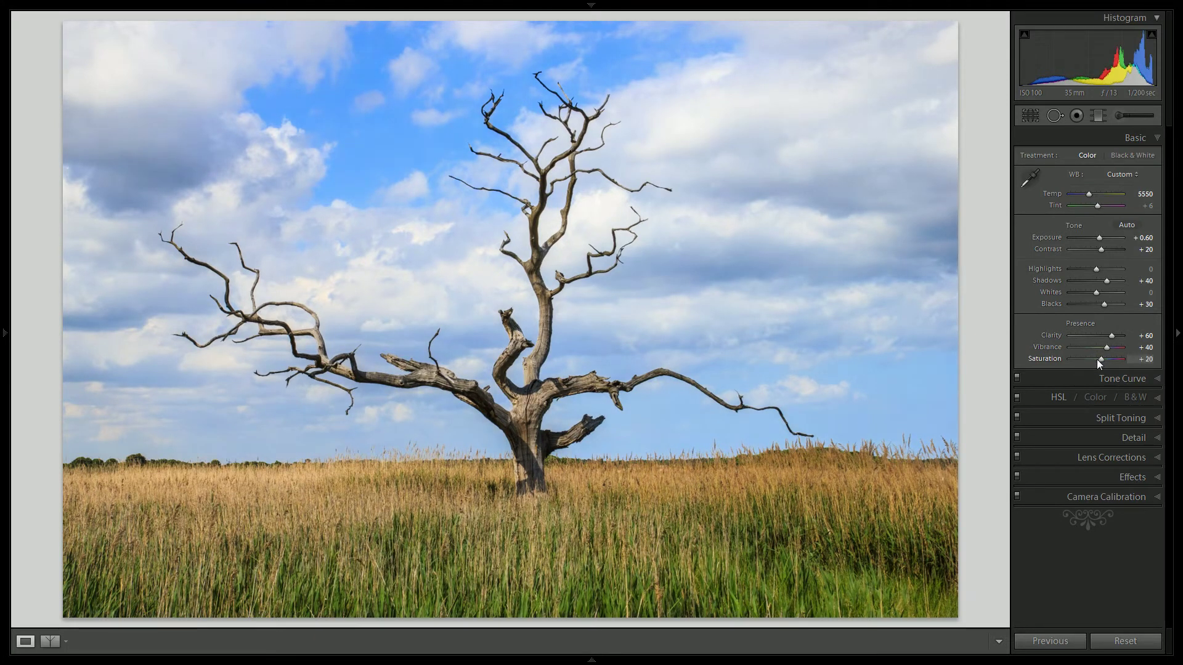
{"action": "key", "text": "Up"}
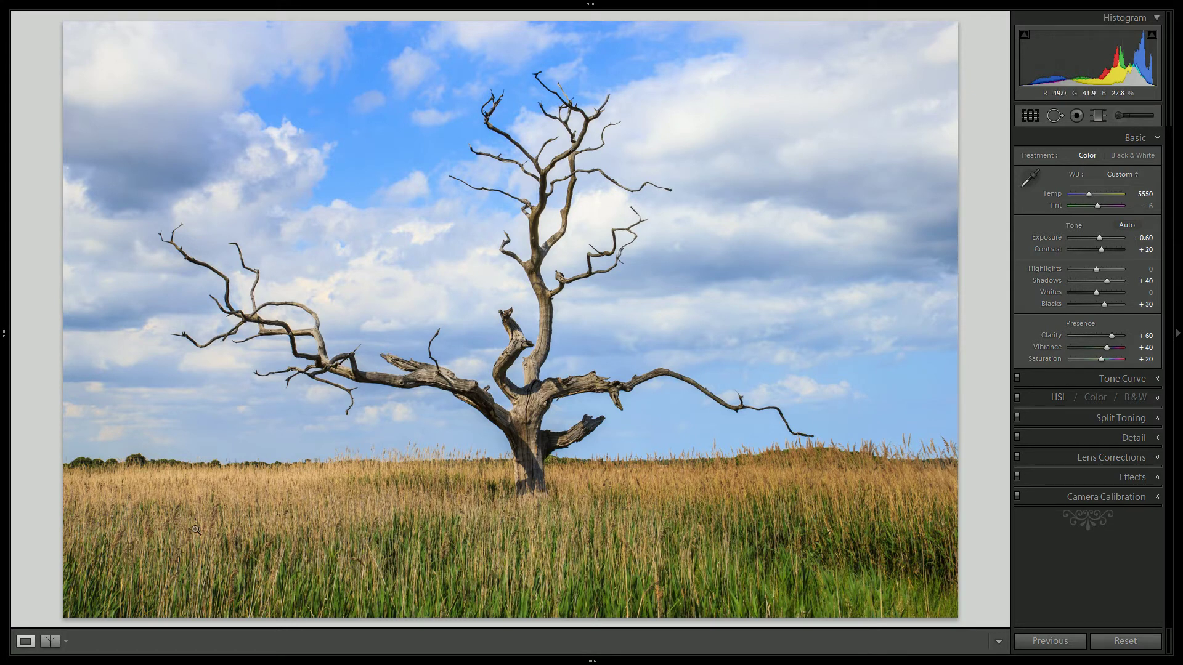
Paint a Highlights 100, Shadows 50, Saturation −20 brush adjustment over the right-hand grass
{"action": "left_click", "coordinate": [1132, 137]}
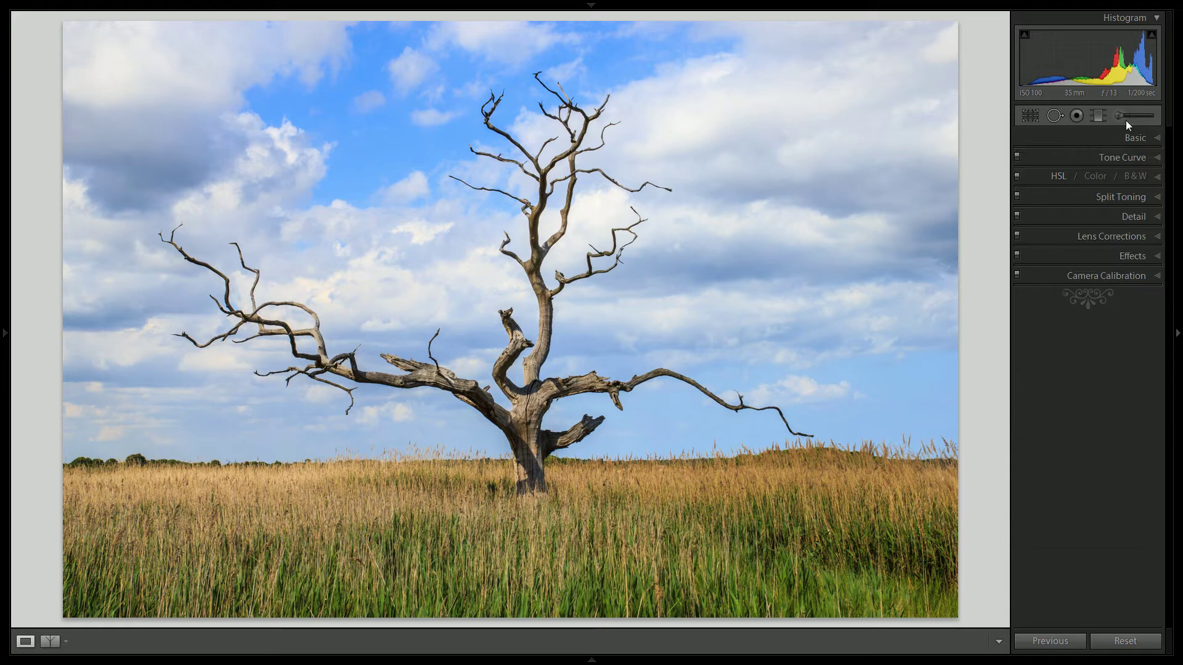
{"action": "left_click", "coordinate": [1121, 116]}
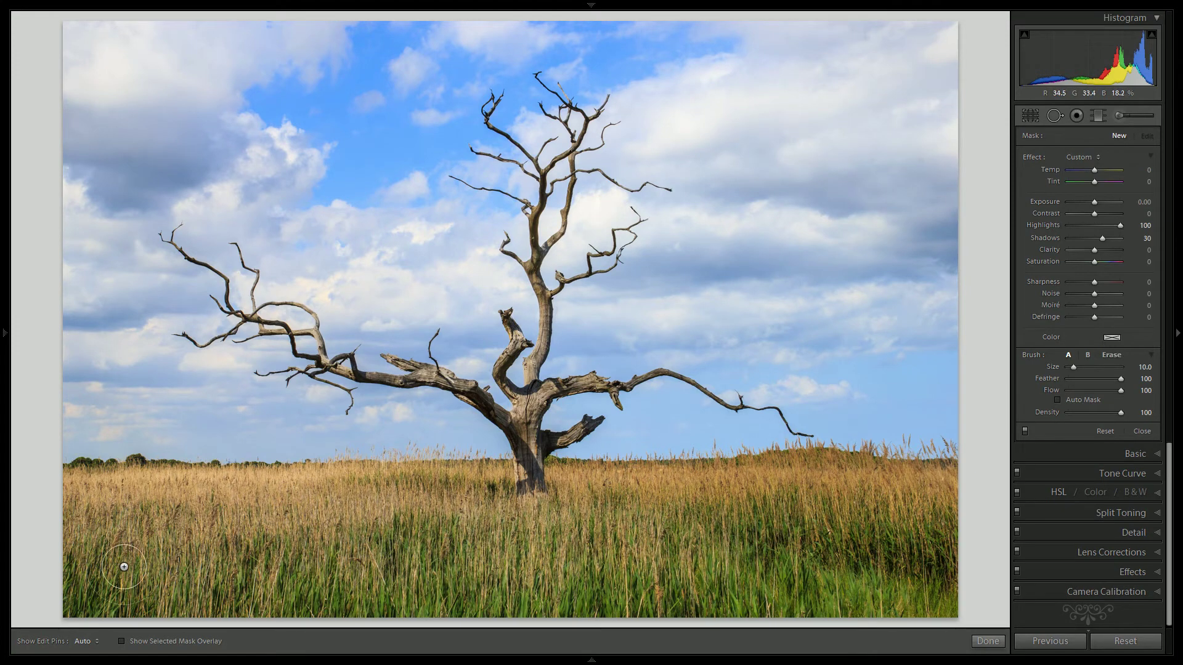
{"action": "key", "text": "h"}
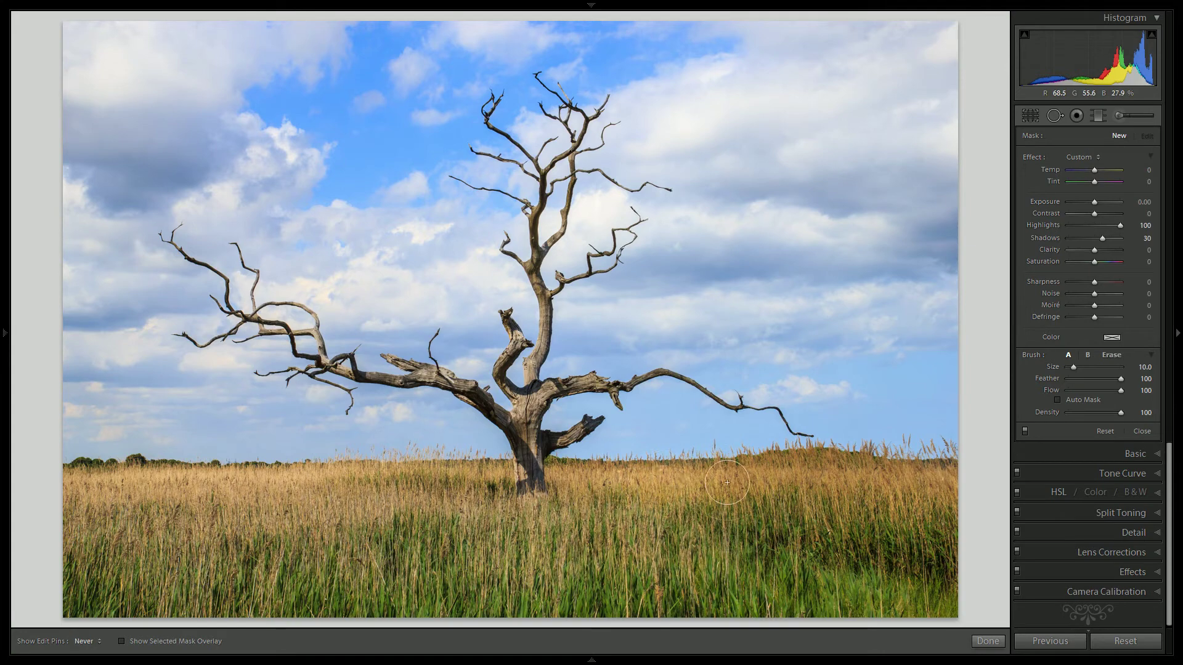
{"action": "mouse_move", "coordinate": [785, 466]}
{"action": "left_mouse_down"}
{"action": "mouse_move", "coordinate": [969, 487]}
{"action": "mouse_move", "coordinate": [638, 495]}
{"action": "mouse_move", "coordinate": [952, 517]}
{"action": "mouse_move", "coordinate": [667, 522]}
{"action": "mouse_move", "coordinate": [983, 558]}
{"action": "mouse_move", "coordinate": [711, 562]}
{"action": "mouse_move", "coordinate": [948, 593]}
{"action": "mouse_move", "coordinate": [786, 604]}
{"action": "mouse_move", "coordinate": [647, 591]}
{"action": "mouse_move", "coordinate": [873, 577]}
{"action": "mouse_move", "coordinate": [601, 490]}
{"action": "mouse_move", "coordinate": [726, 490]}
{"action": "mouse_move", "coordinate": [847, 468]}
{"action": "mouse_move", "coordinate": [929, 477]}
{"action": "mouse_move", "coordinate": [963, 493]}
{"action": "mouse_move", "coordinate": [790, 538]}
{"action": "mouse_move", "coordinate": [846, 529]}
{"action": "left_mouse_up"}
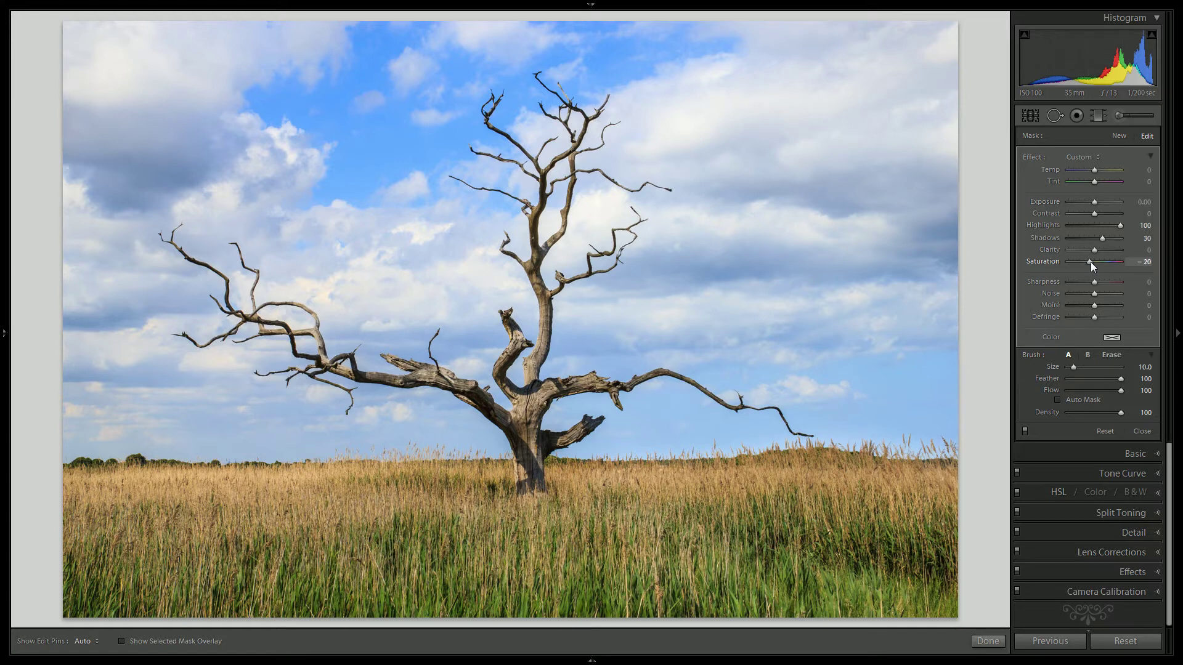
{"action": "left_click", "coordinate": [988, 642]}
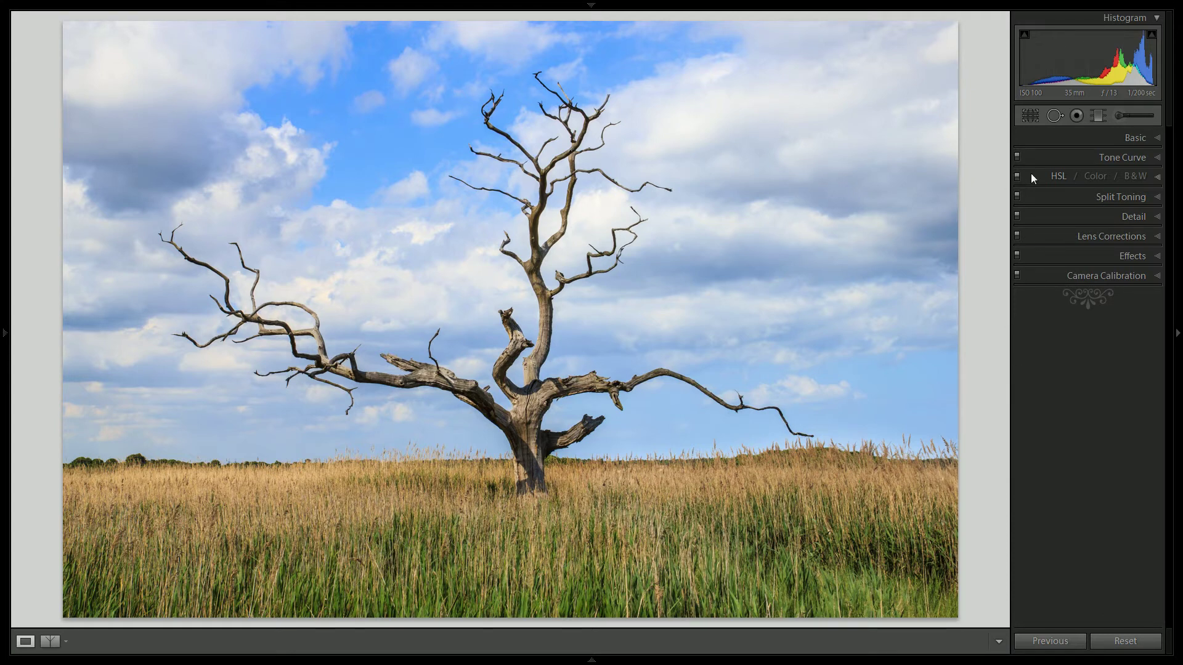
Drag up on the sky with the HSL Saturation targeted tool, raising Blue to +10 and Aqua to +2
{"action": "left_click", "coordinate": [1060, 179]}
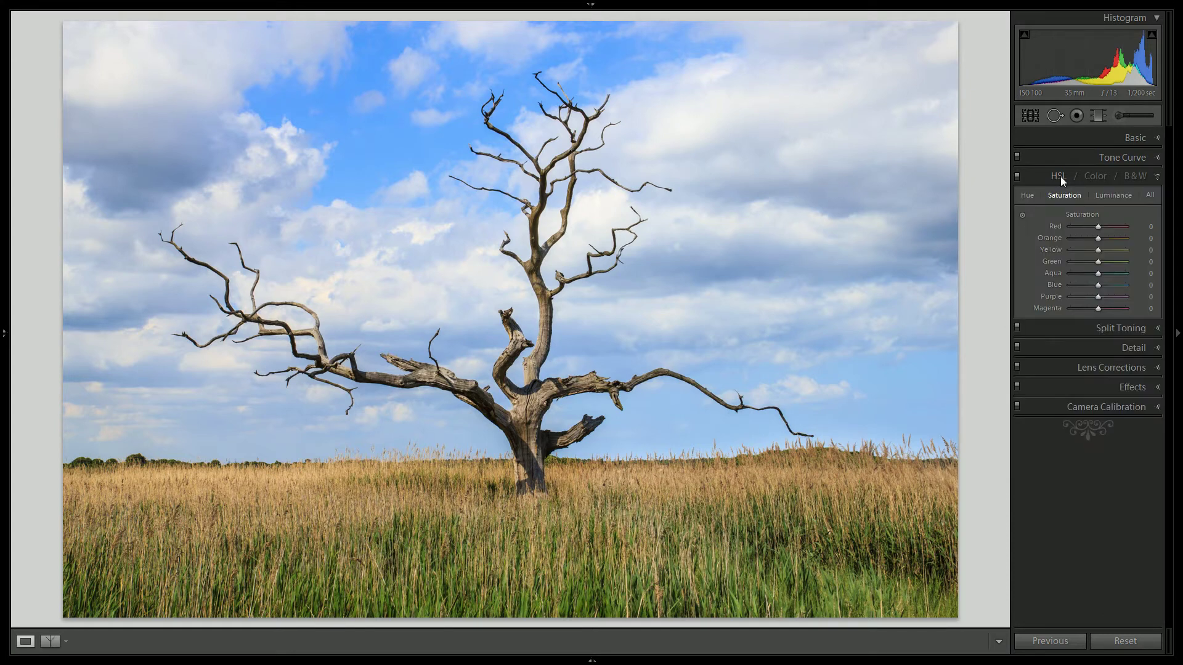
{"action": "left_click", "coordinate": [1022, 216]}
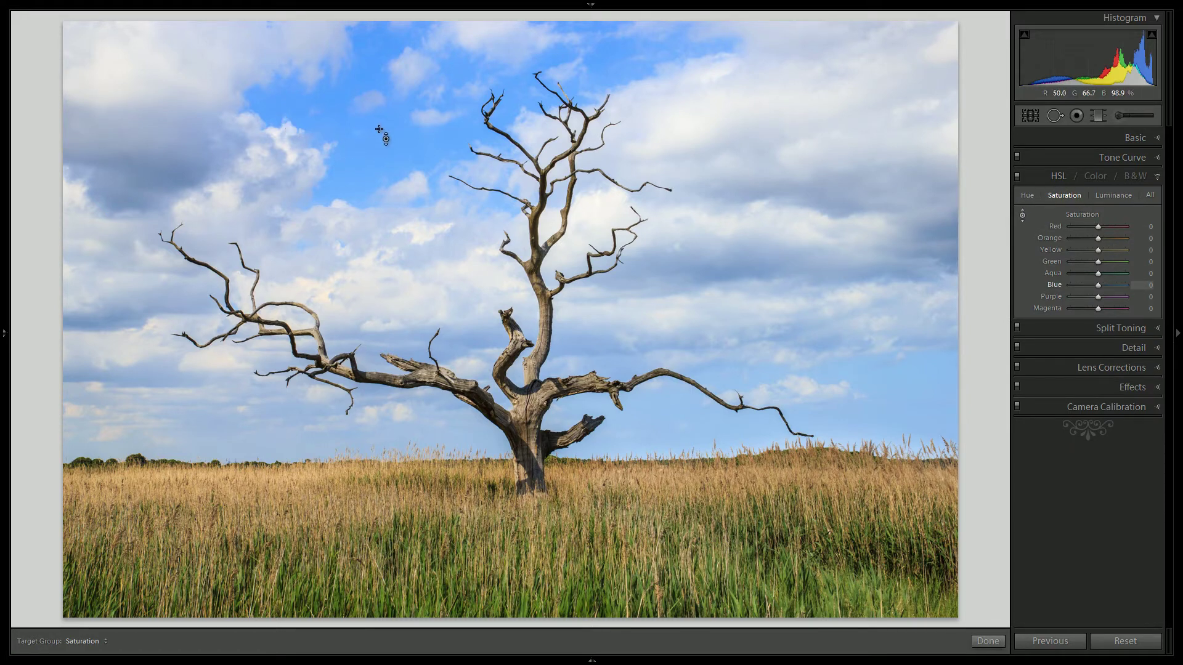
{"action": "left_click_drag", "start_coordinate": [345, 148], "coordinate": [345, 129]}
Sharpen with Amount 50, Radius 2.0, Detail 58 and Masking 60
{"action": "left_click", "coordinate": [1078, 348]}
{"action": "left_click", "coordinate": [1147, 363]}
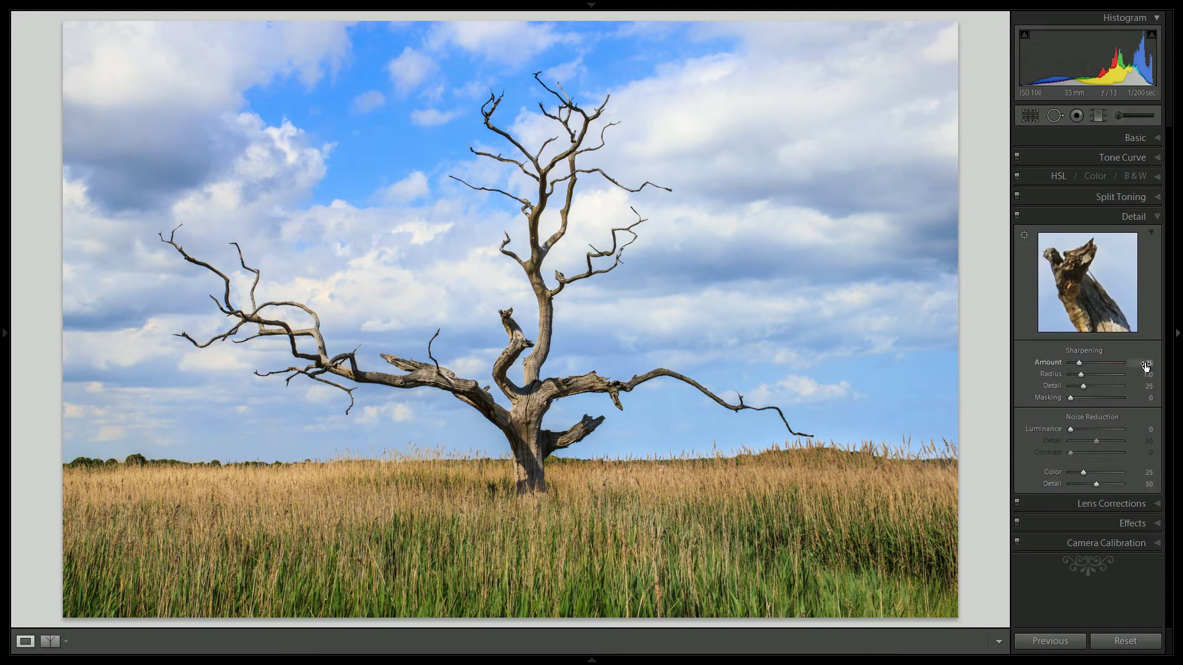
{"action": "type", "text": "50"}
{"action": "key", "text": "Return"}
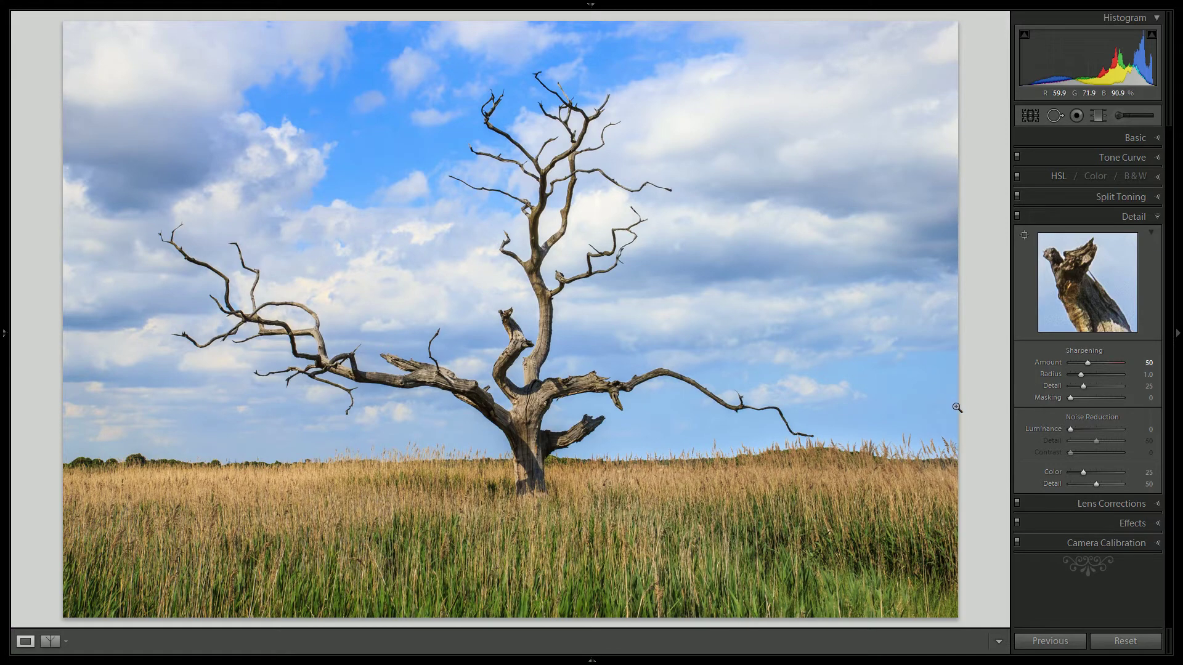
{"action": "left_click_drag", "start_coordinate": [1081, 374], "coordinate": [1084, 374]}
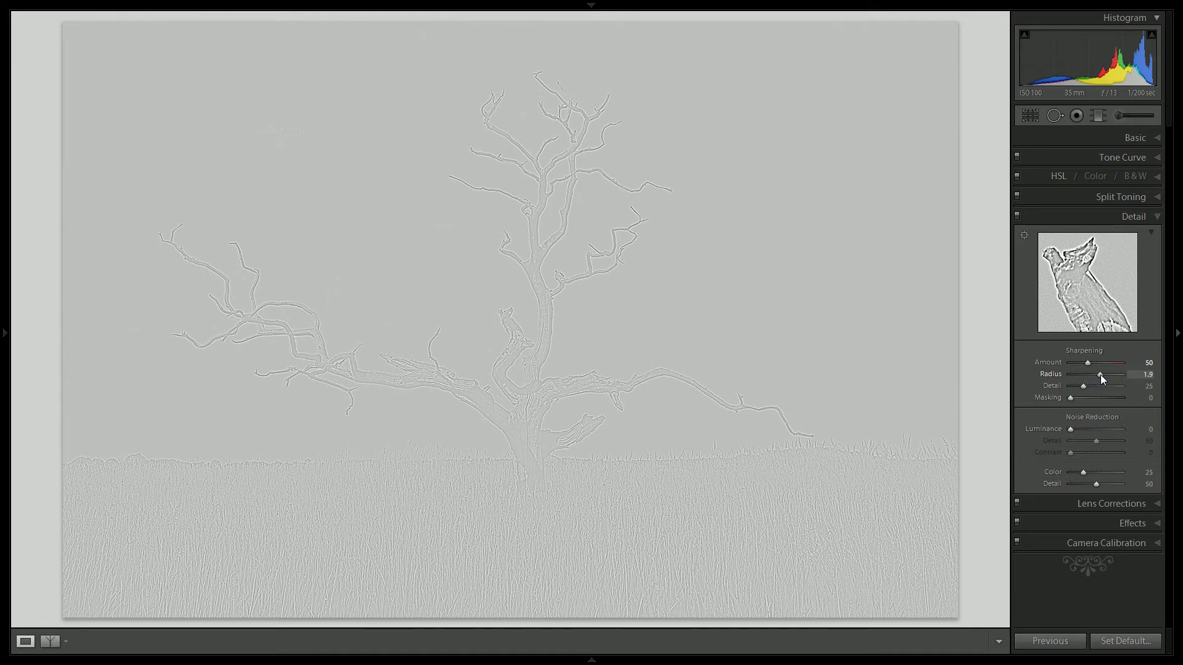
{"action": "left_click_drag", "start_coordinate": [1101, 374], "coordinate": [1085, 384]}
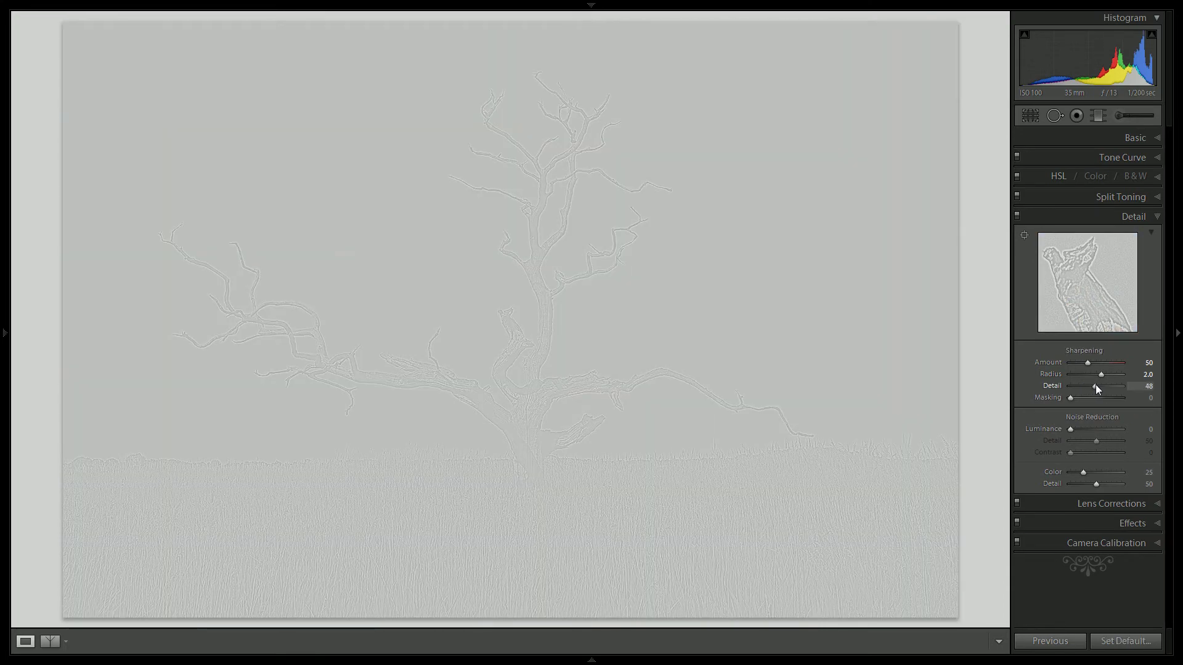
{"action": "left_click_drag", "start_coordinate": [1101, 384], "coordinate": [1079, 400]}
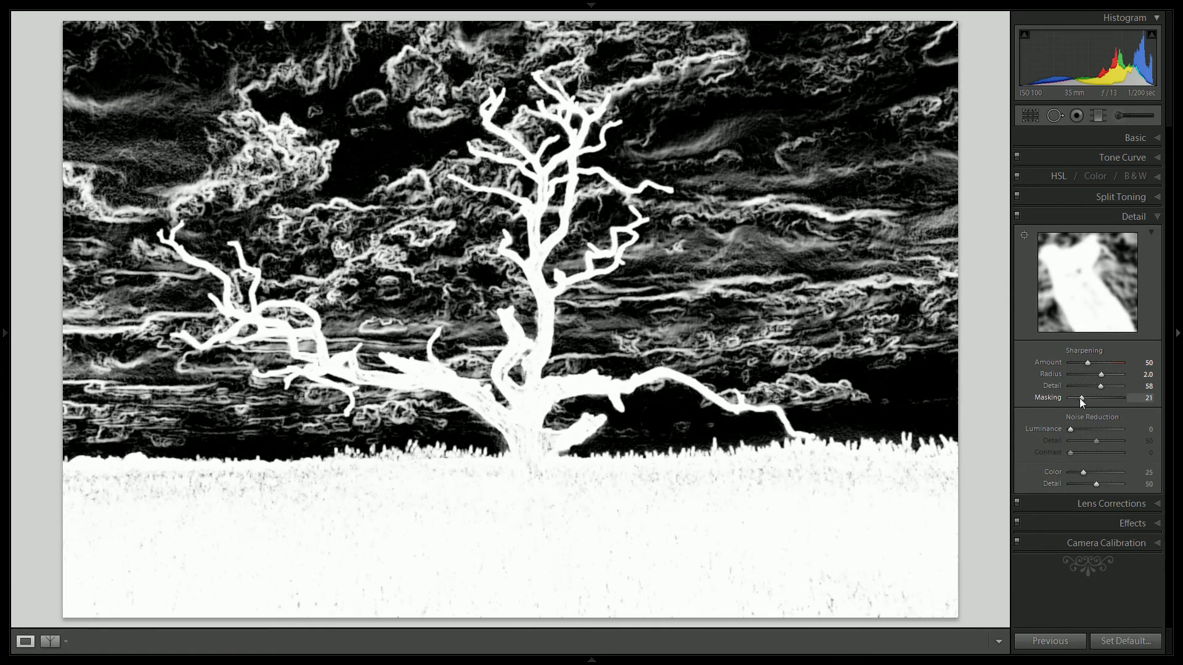
{"action": "left_click_drag", "start_coordinate": [1080, 398], "coordinate": [1099, 397]}
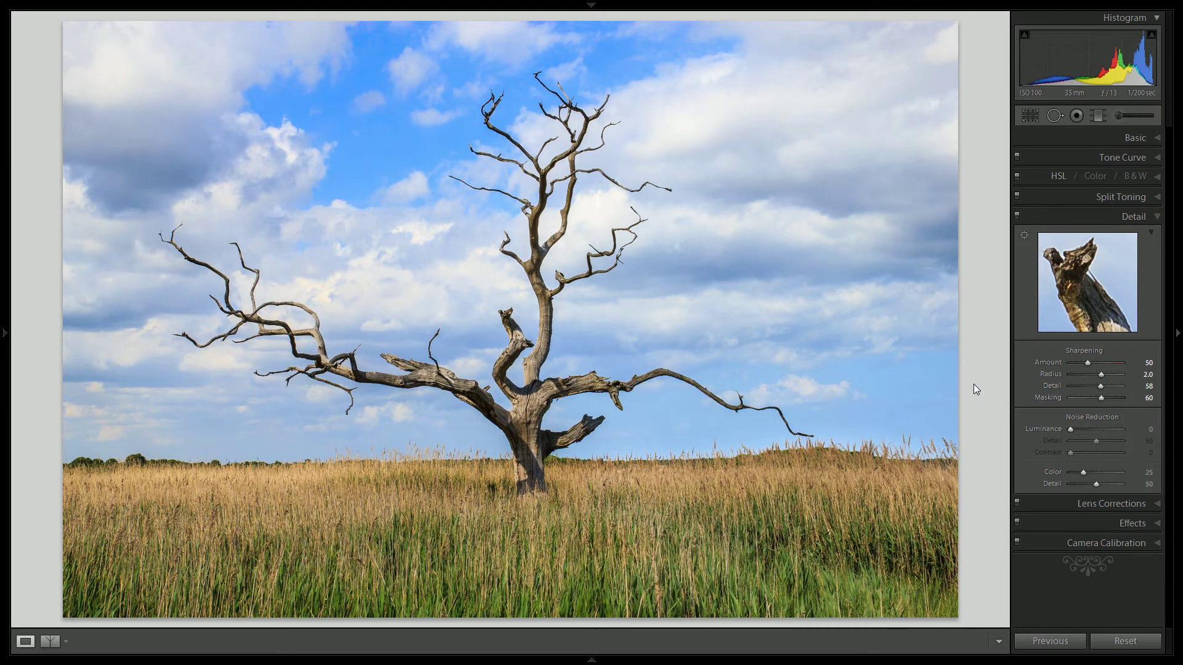
Save the current edits as a new snapshot named 'First'
{"action": "mouse_move", "coordinate": [5, 319]}
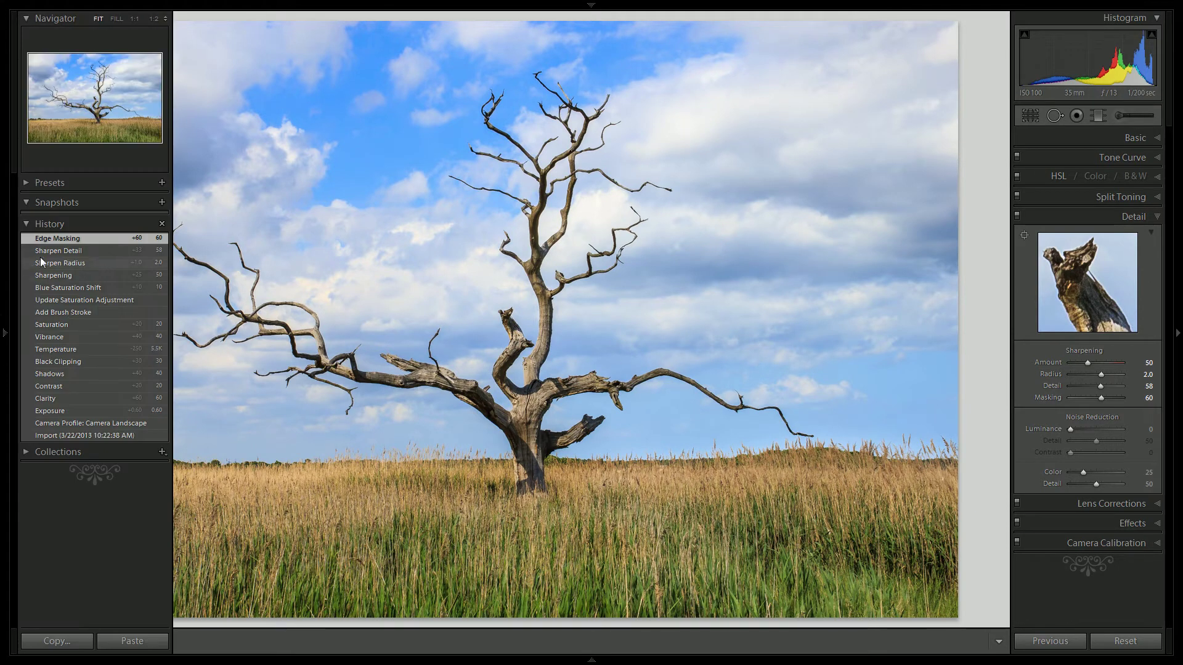
{"action": "left_click", "coordinate": [161, 202]}
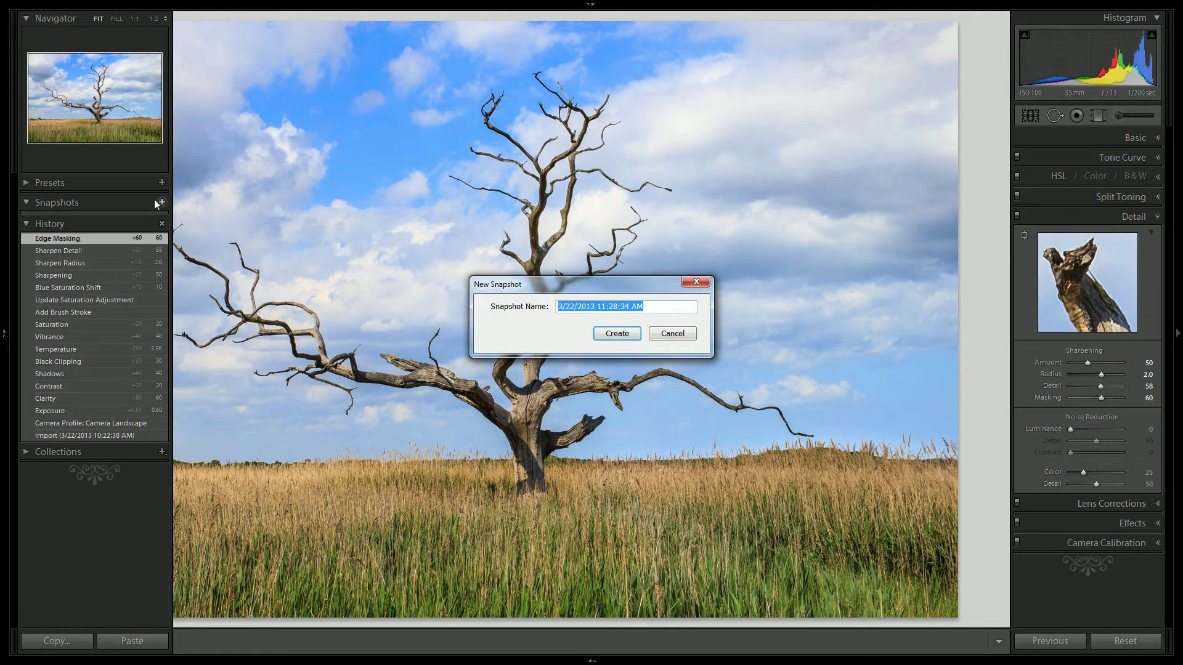
{"action": "type", "text": "Firwst"}
{"action": "key", "text": "BackSpace"}
{"action": "key", "text": "BackSpace"}
{"action": "key", "text": "BackSpace"}
{"action": "type", "text": "st"}
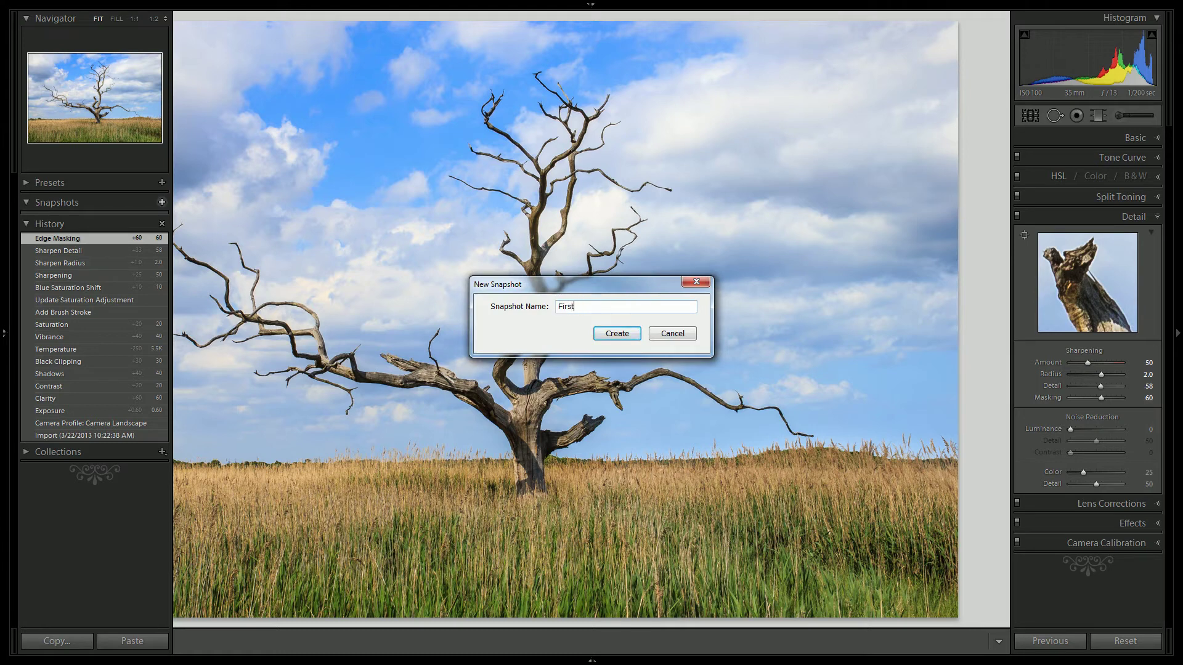
{"action": "left_click", "coordinate": [618, 334]}
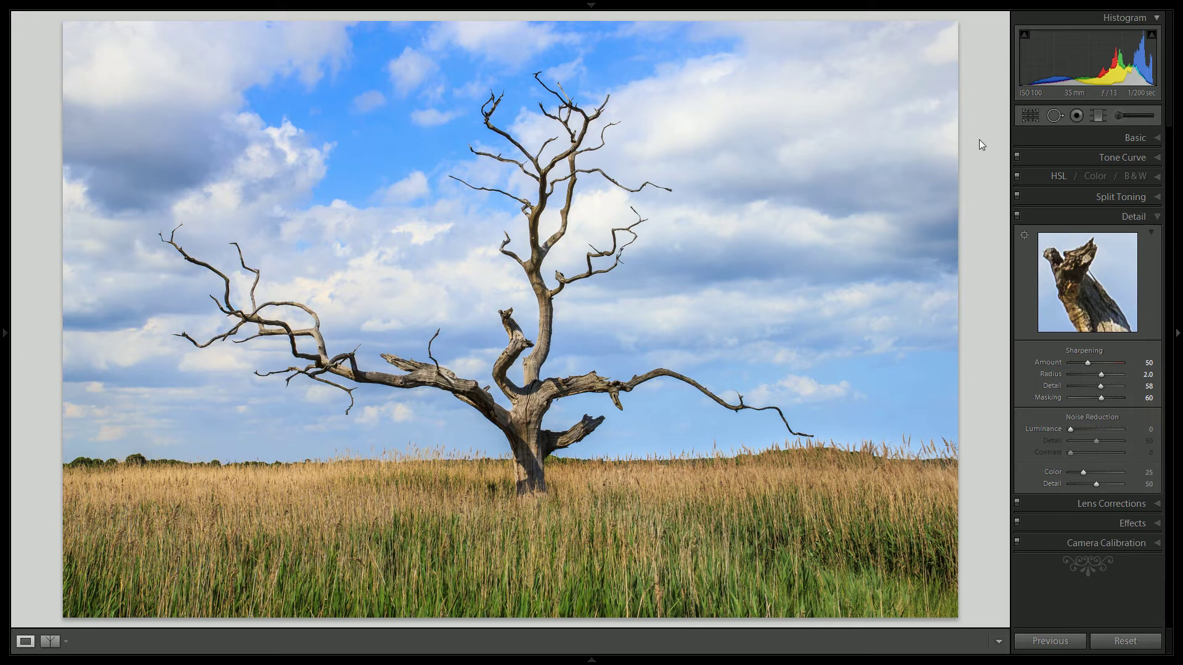
Reset Vibrance and Saturation to 0 in the Basic panel
{"action": "left_click", "coordinate": [1101, 138]}
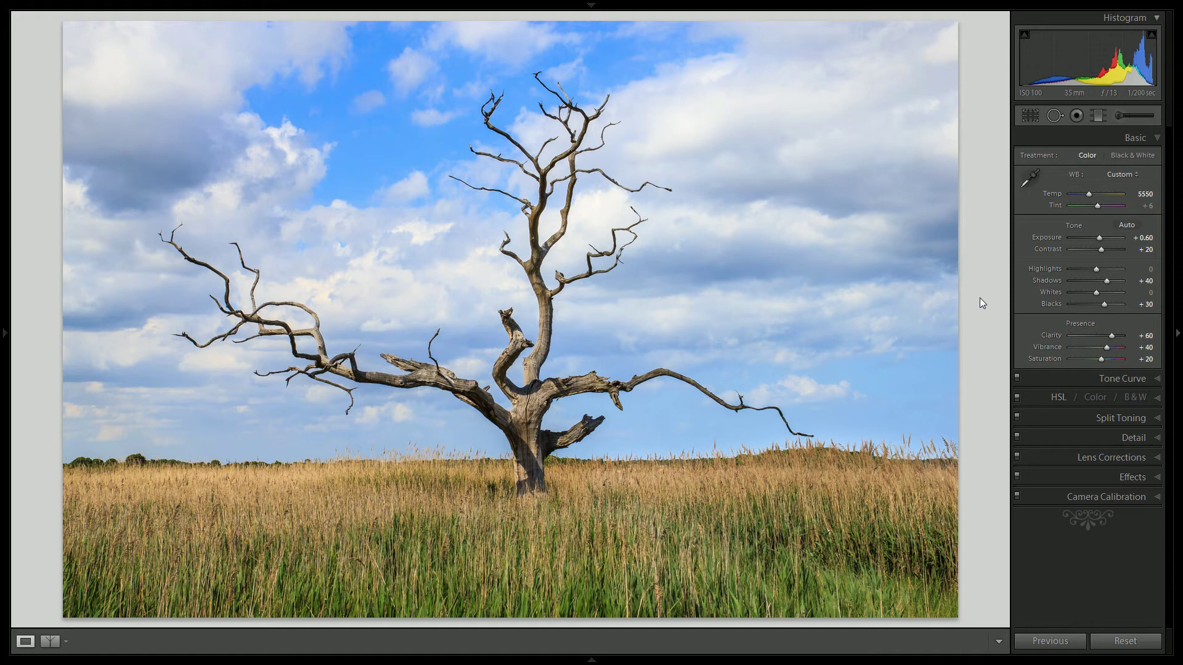
{"action": "double_click", "coordinate": [1047, 346]}
{"action": "double_click", "coordinate": [1048, 360]}
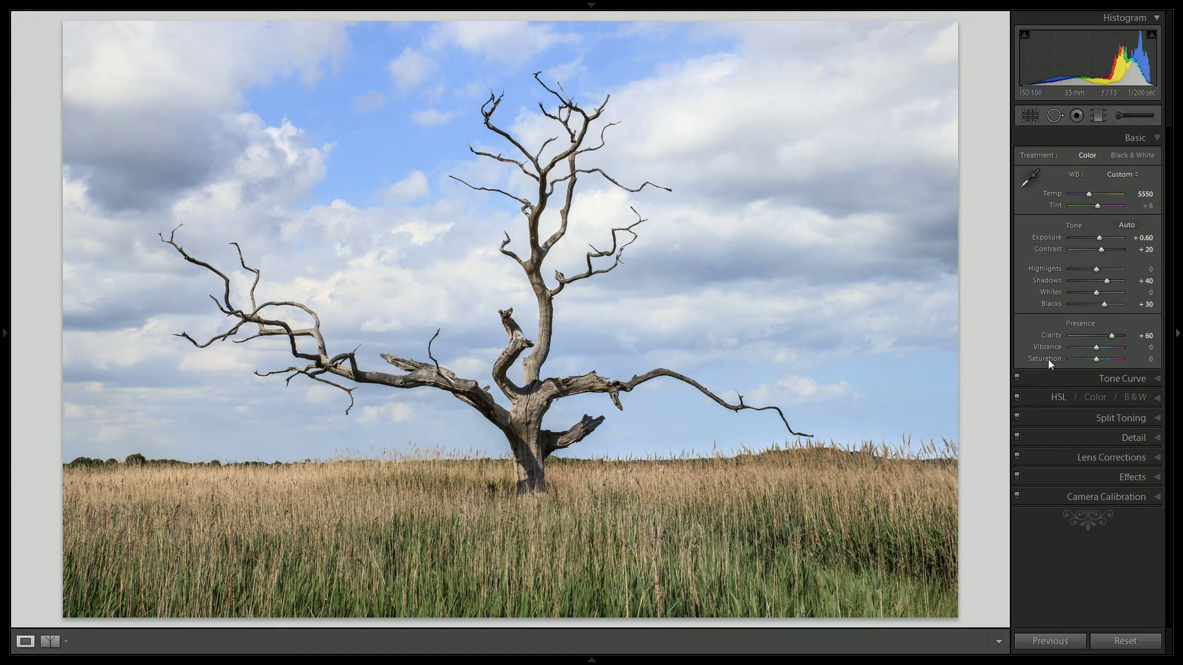
Reset all HSL saturation values, including Blue and Aqua, to 0
{"action": "left_click", "coordinate": [1055, 396]}
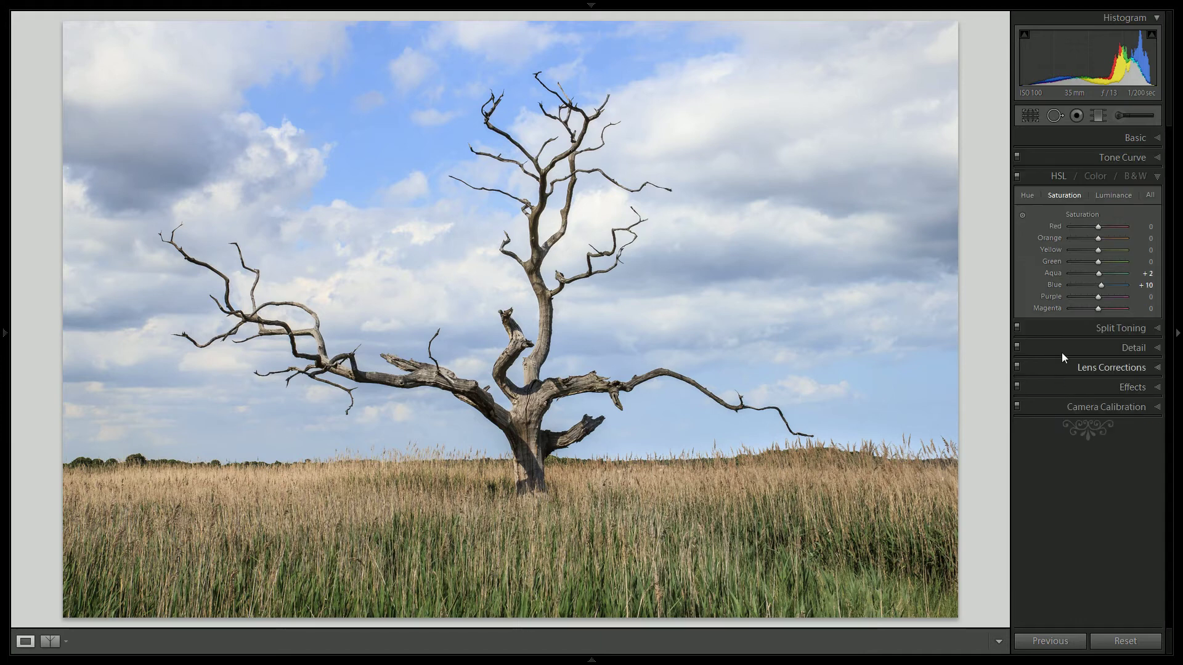
{"action": "double_click", "coordinate": [1086, 212]}
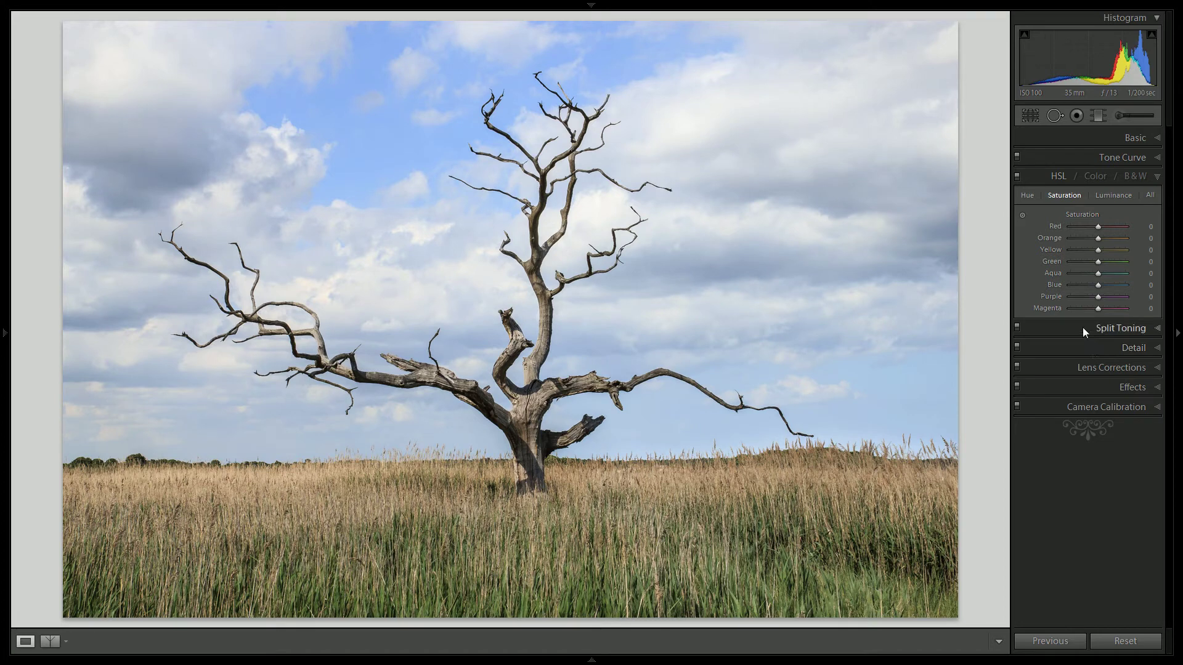
{"action": "left_click", "coordinate": [1093, 157]}
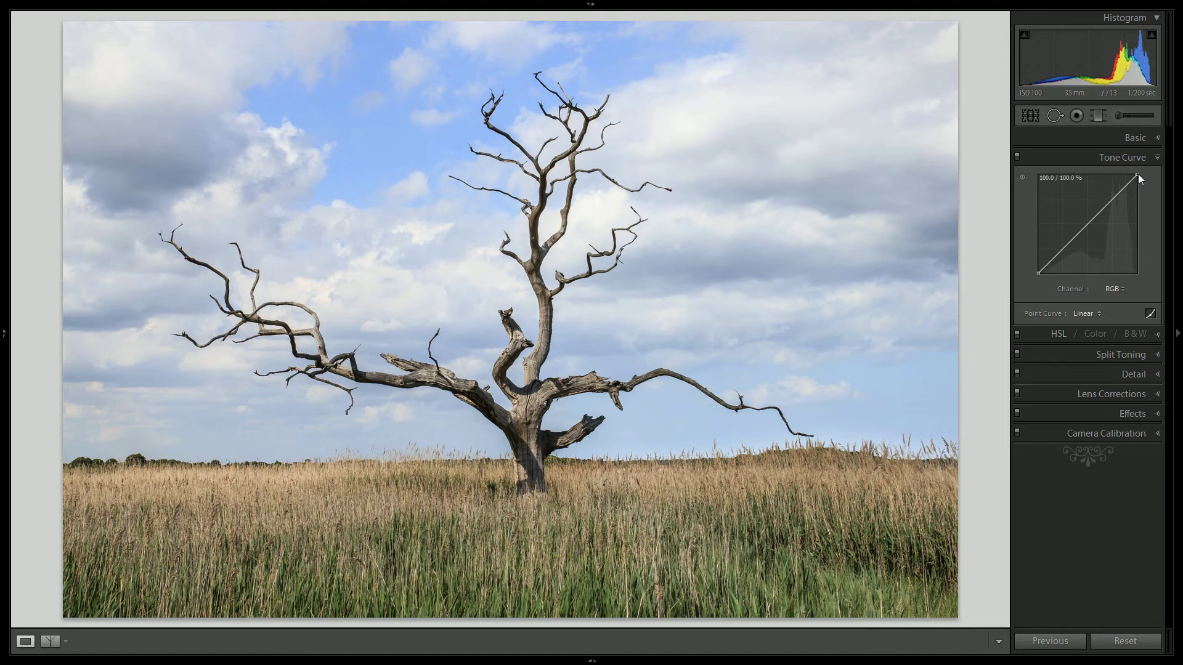
Make a custom point curve with highlights lowered and the black point lifted to 14.5%
{"action": "left_click", "coordinate": [1138, 177]}
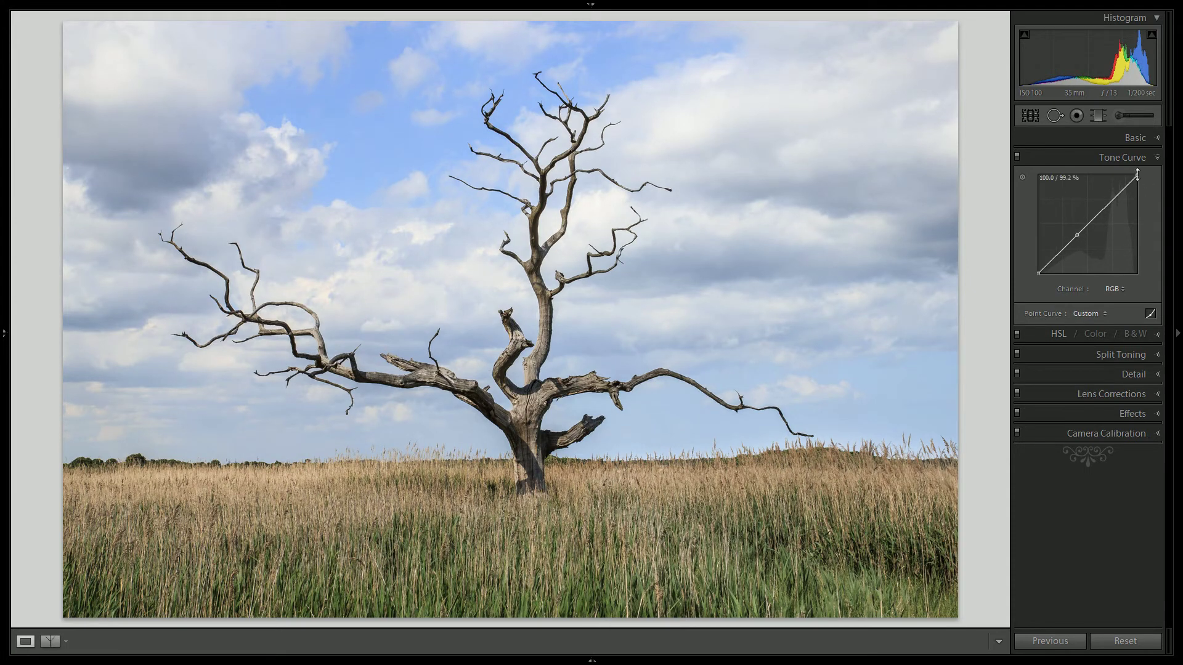
{"action": "left_click_drag", "start_coordinate": [1137, 175], "coordinate": [1137, 182]}
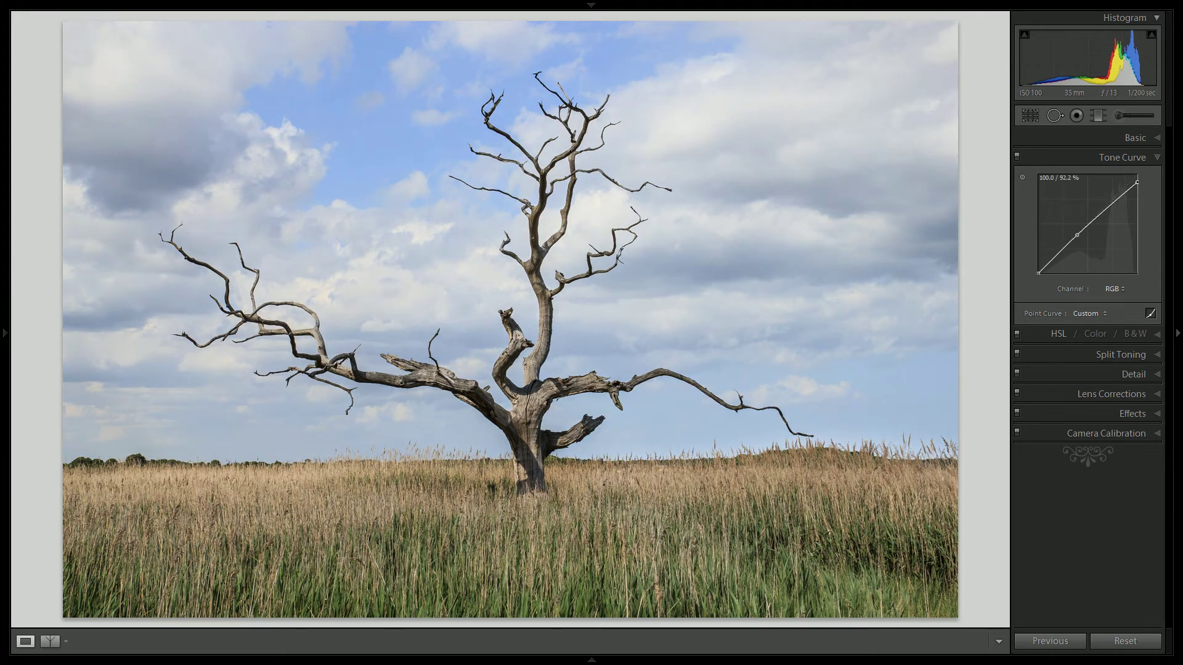
{"action": "left_click_drag", "start_coordinate": [1077, 235], "coordinate": [1078, 238]}
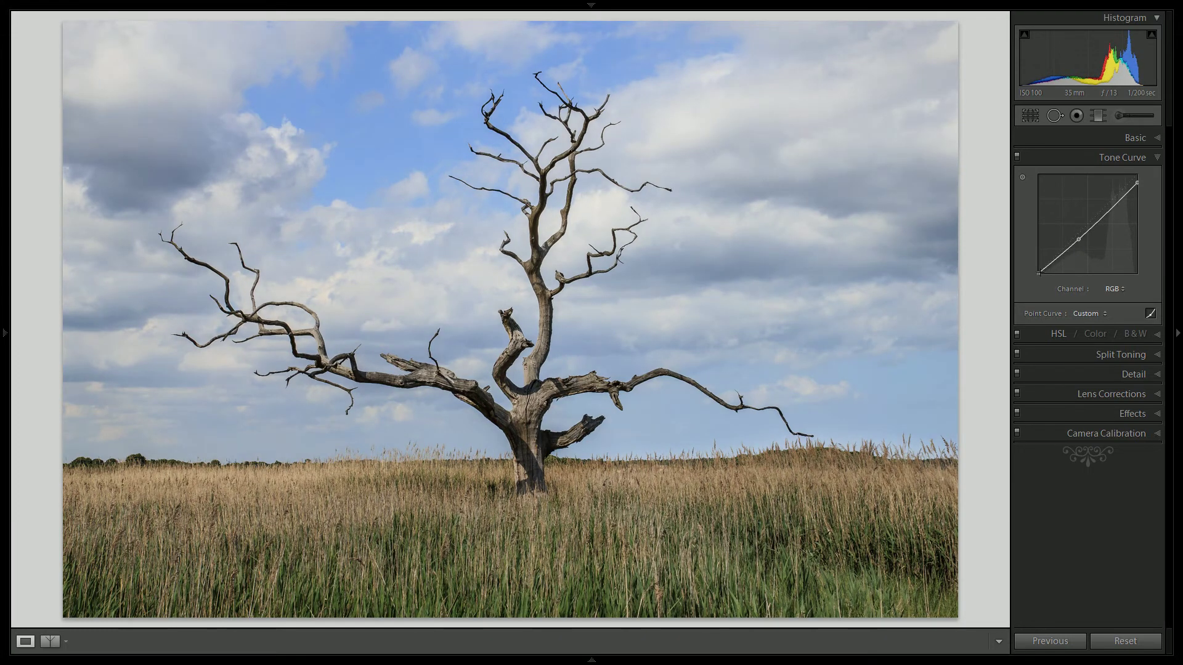
{"action": "left_click_drag", "start_coordinate": [1039, 273], "coordinate": [1038, 260]}
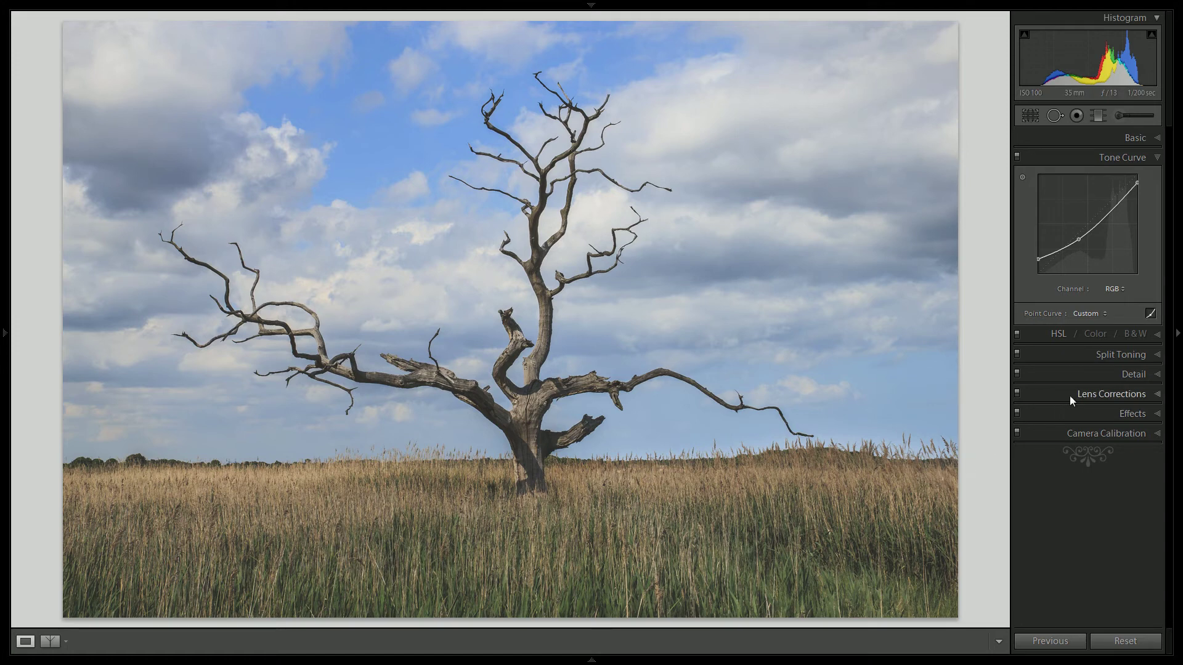
Add a −20 post-crop vignette with Feather 100 and raise Exposure to +1.40
{"action": "left_click", "coordinate": [1086, 419]}
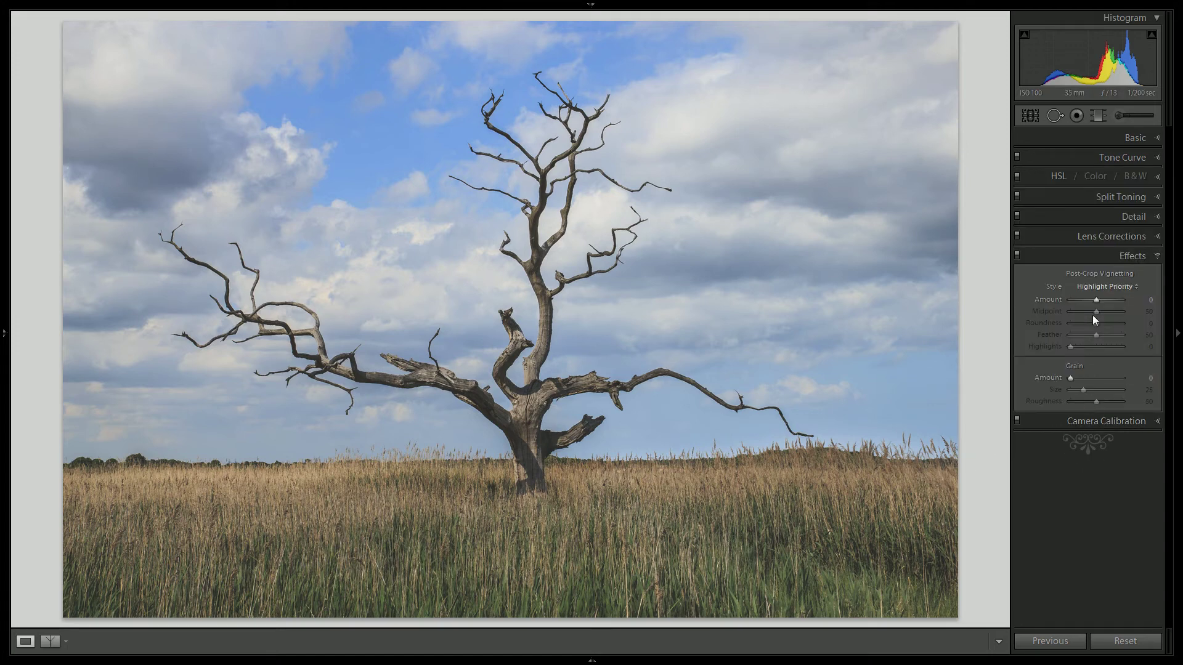
{"action": "left_click_drag", "start_coordinate": [1097, 300], "coordinate": [1150, 337]}
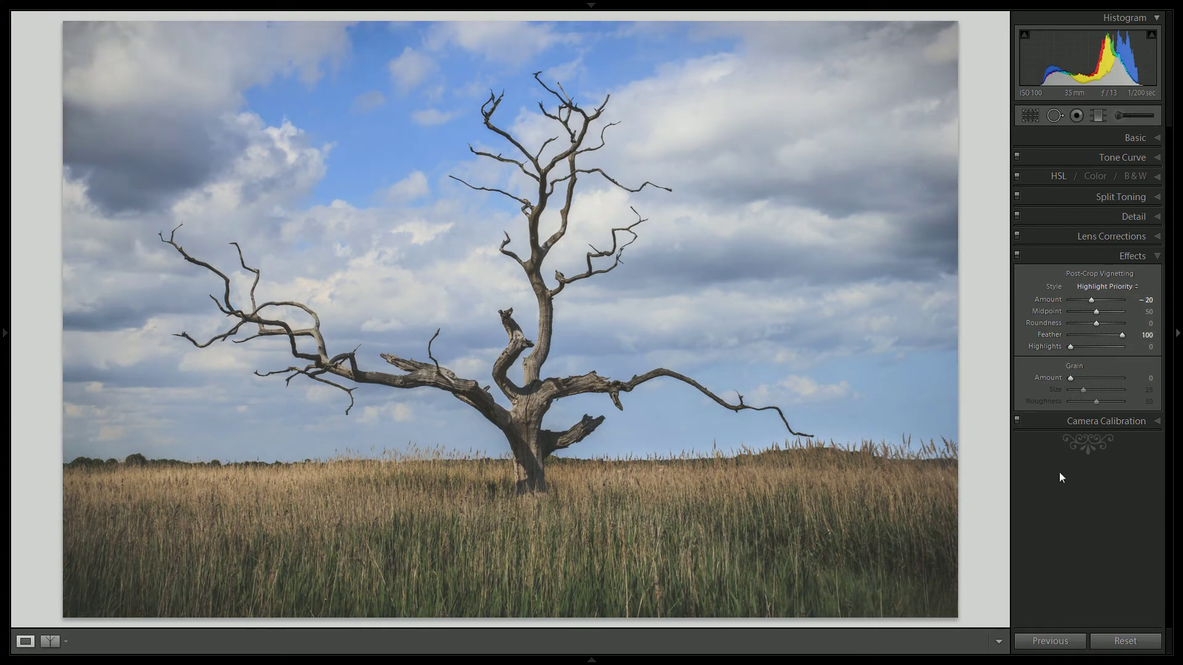
{"action": "left_click", "coordinate": [1098, 137]}
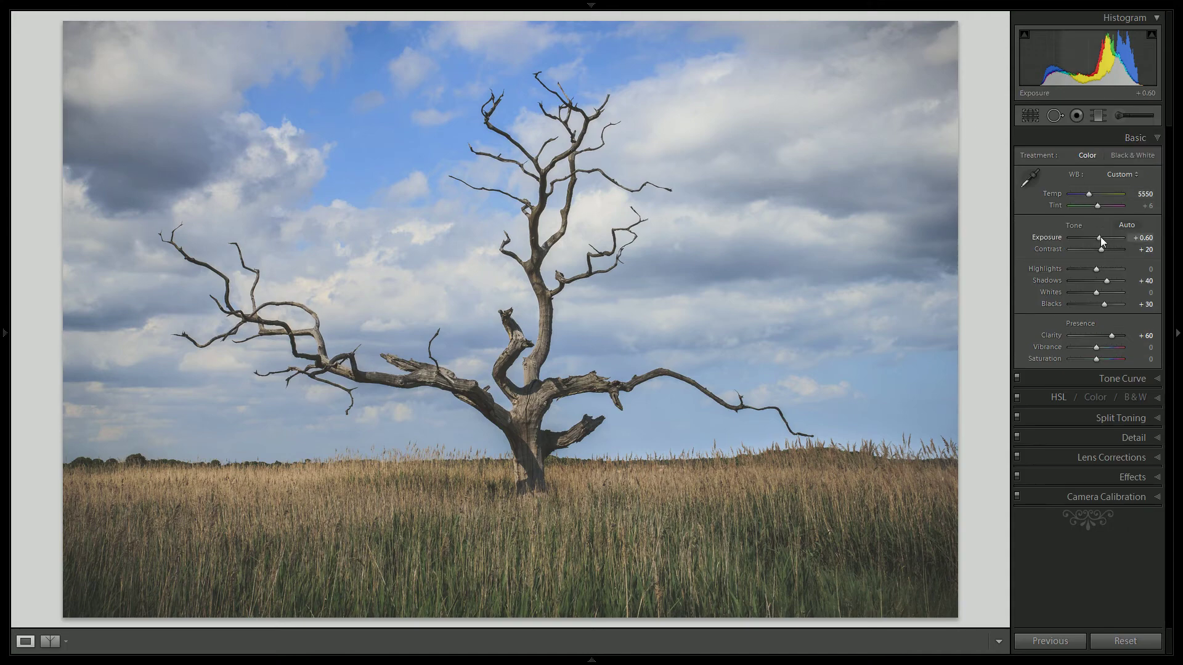
{"action": "left_click_drag", "start_coordinate": [1100, 236], "coordinate": [1103, 237]}
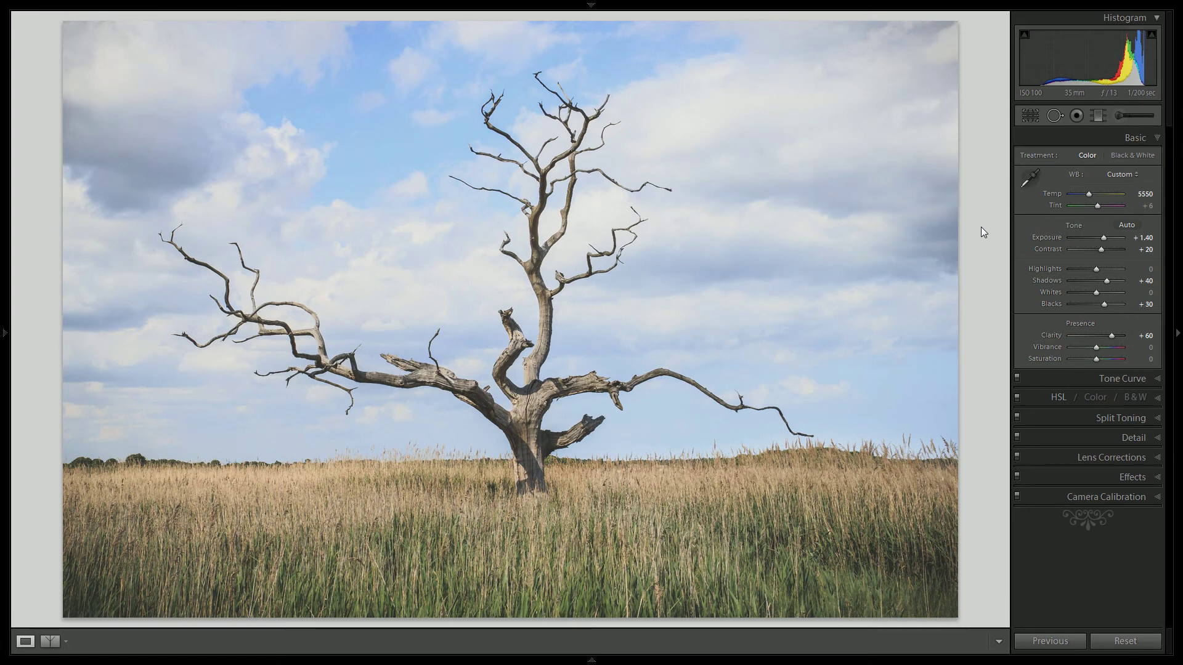
Crop the photo to a 1 x 1 square, shifting the dead tree toward the centre
{"action": "left_click", "coordinate": [1030, 117]}
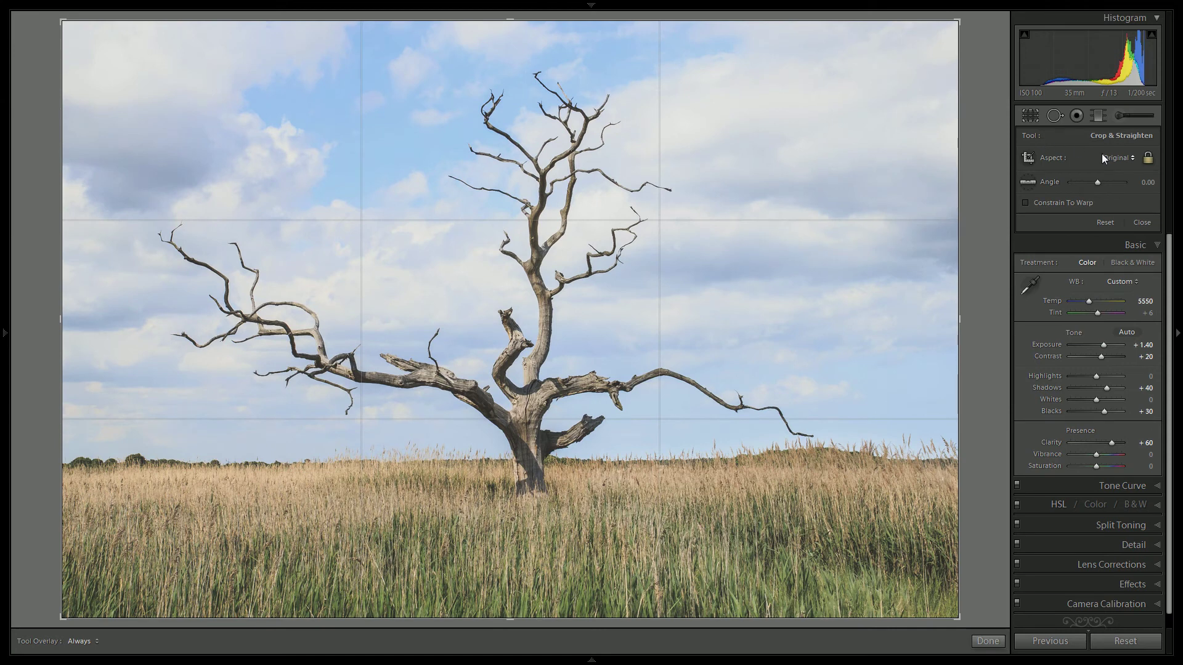
{"action": "left_click", "coordinate": [1103, 157]}
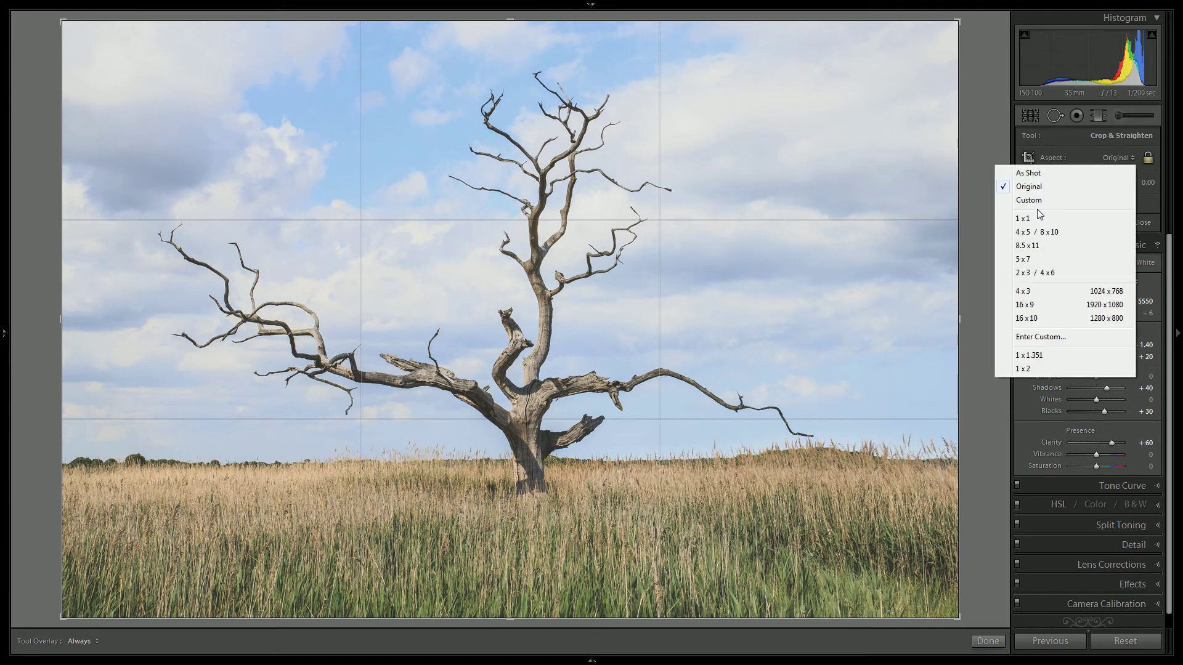
{"action": "left_click", "coordinate": [1026, 220]}
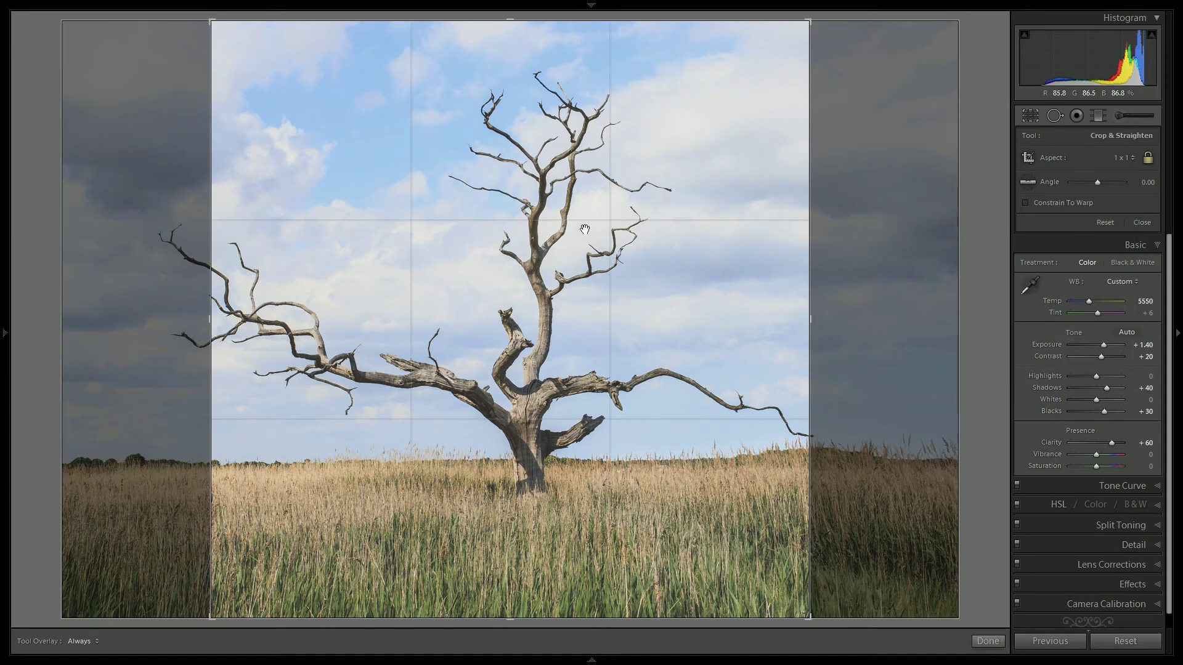
{"action": "left_click_drag", "start_coordinate": [468, 212], "coordinate": [526, 213]}
{"action": "left_click", "coordinate": [999, 644]}
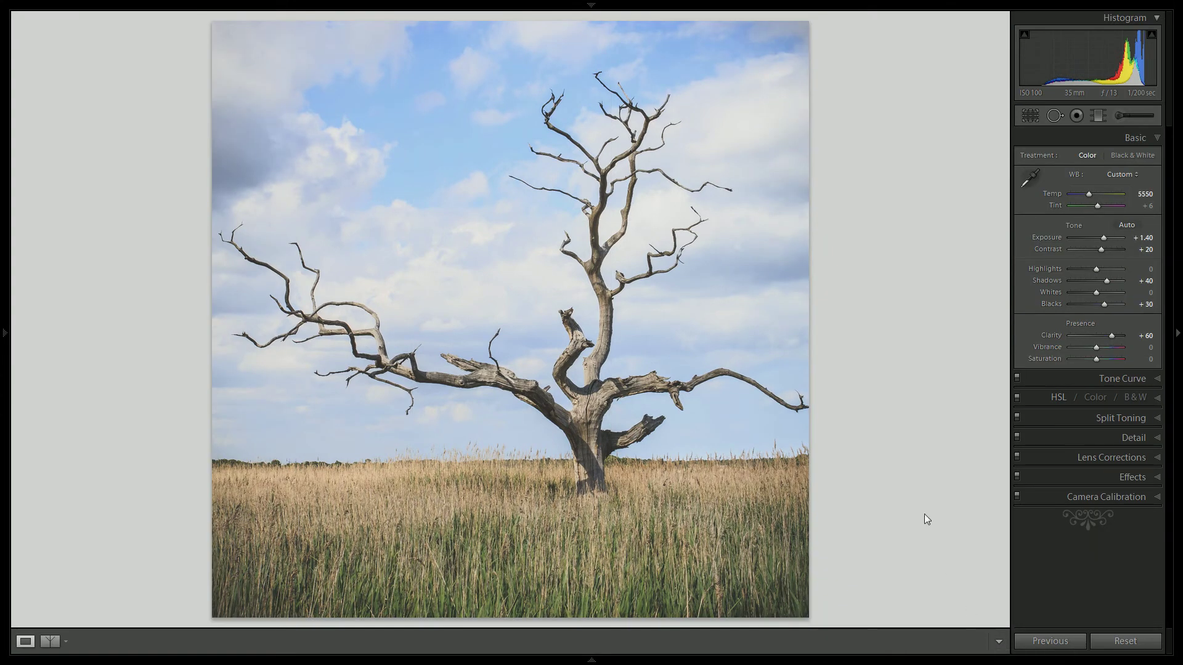
Zoom in on the right branch tip, try a Heal spot there, then delete it
{"action": "left_click", "coordinate": [1055, 115]}
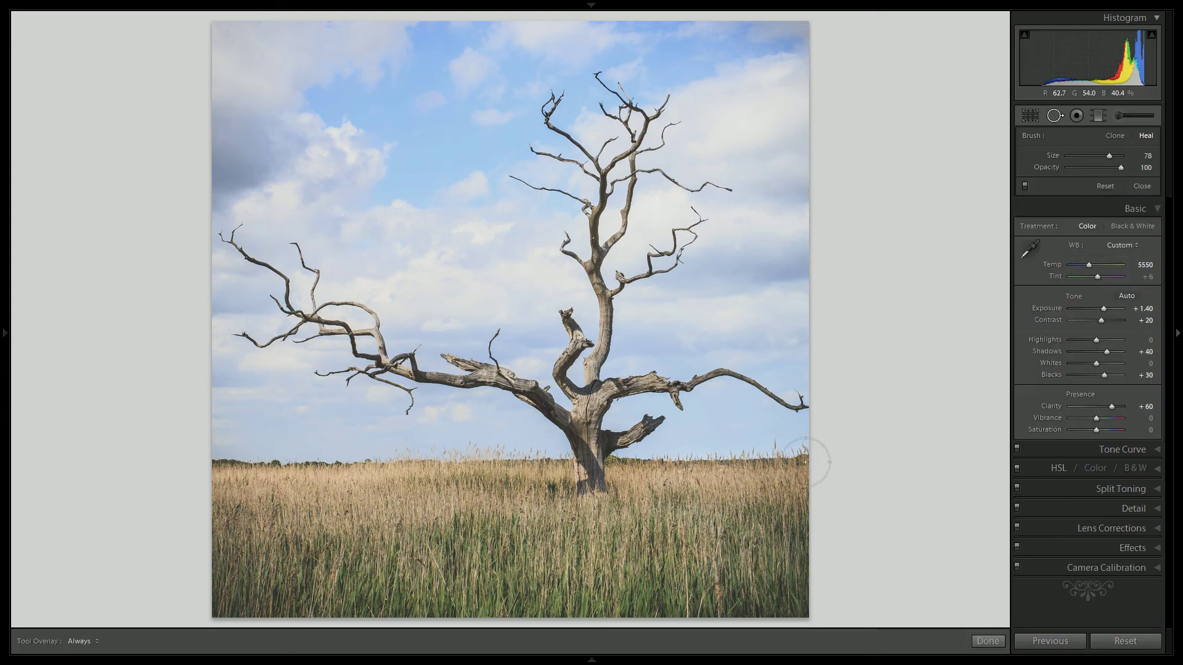
{"action": "scroll", "coordinate": [809, 416], "scroll_direction": "down", "scroll_amount": 5}
{"action": "key", "text": "z"}
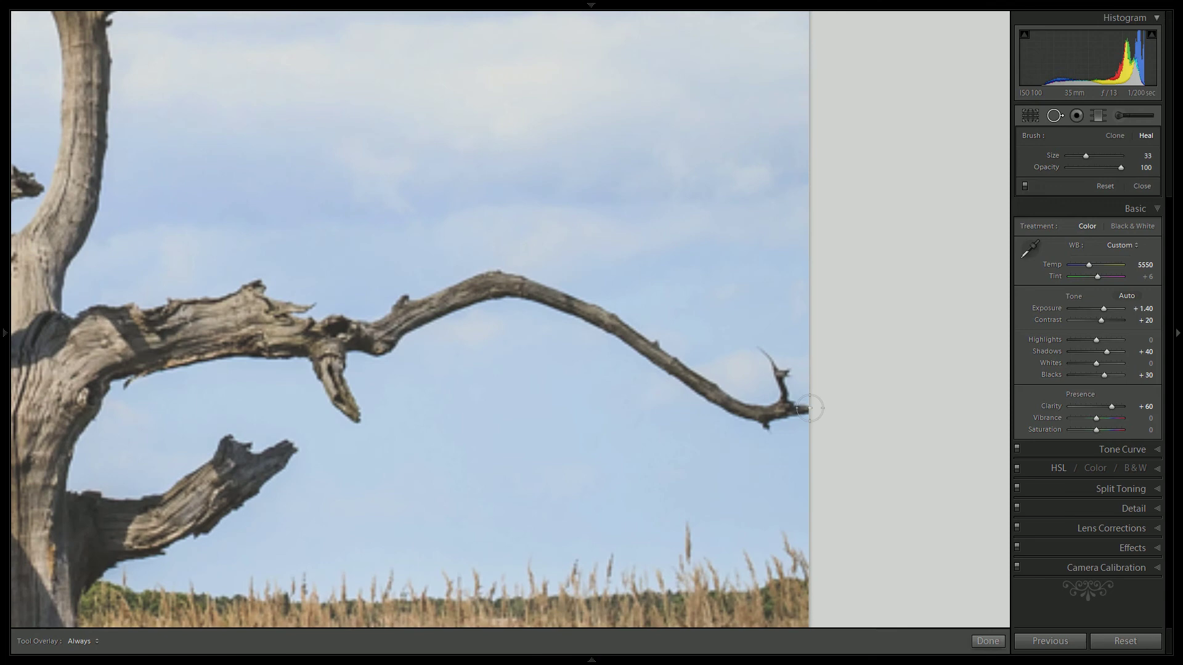
{"action": "scroll", "coordinate": [807, 409], "scroll_direction": "down", "scroll_amount": 3}
{"action": "left_click", "coordinate": [807, 409]}
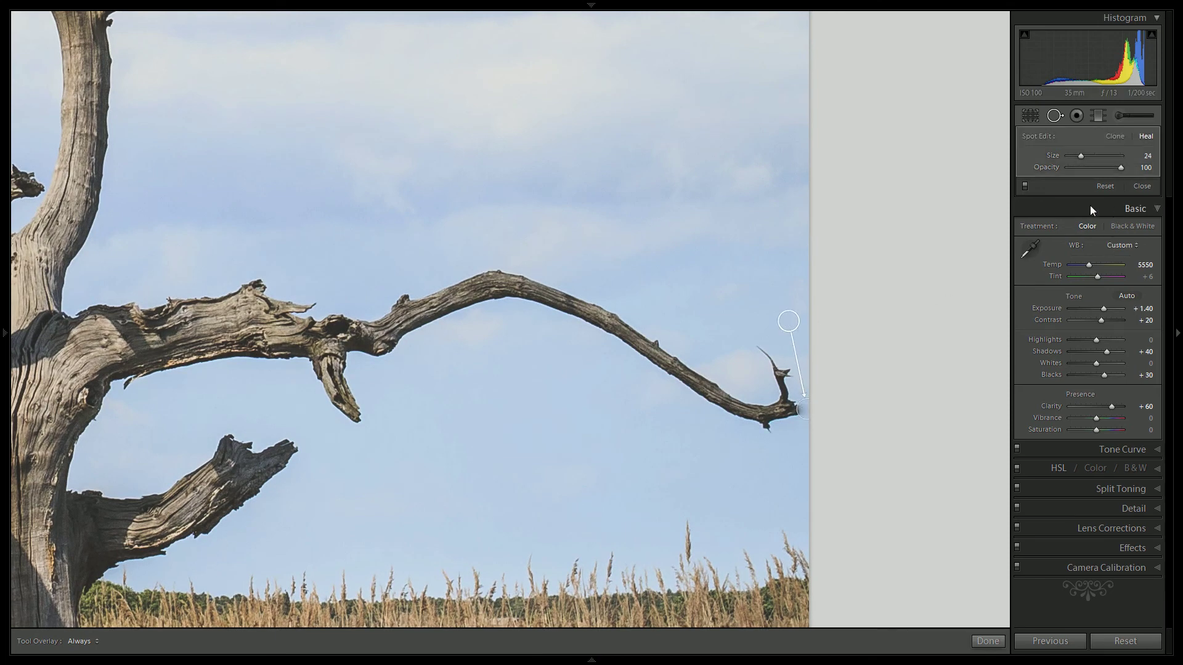
{"action": "key", "text": "Delete"}
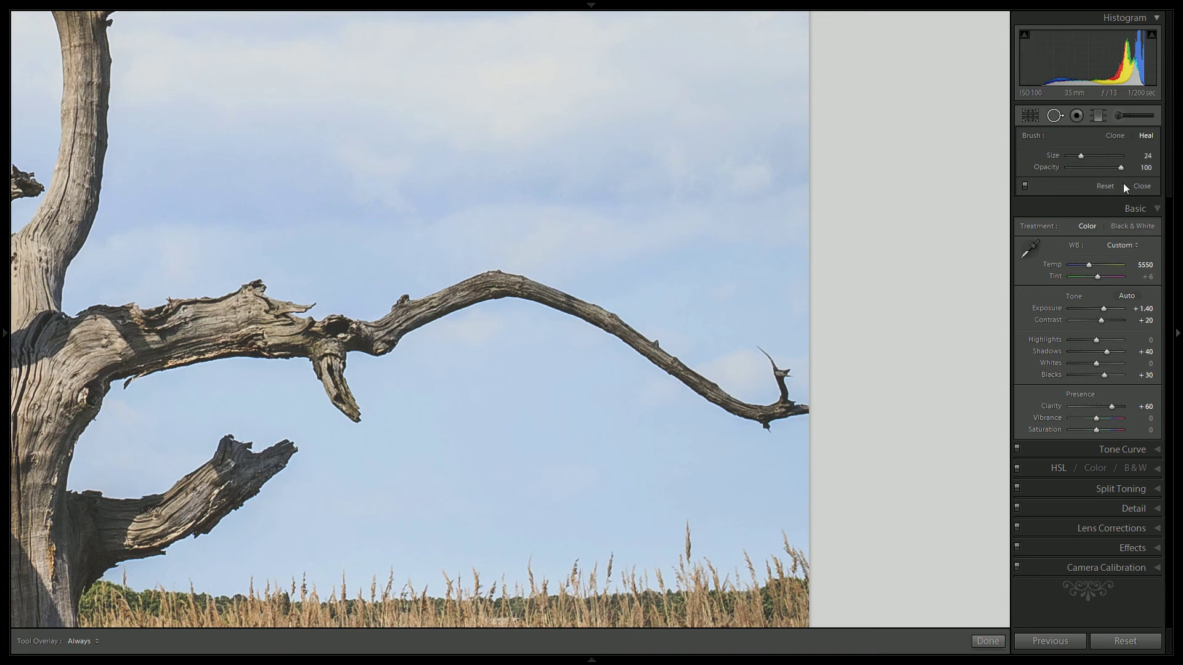
Place a Clone spot over the branch tip at the square's right edge, then return to the fitted view
{"action": "left_click", "coordinate": [1116, 137]}
{"action": "left_click", "coordinate": [803, 404]}
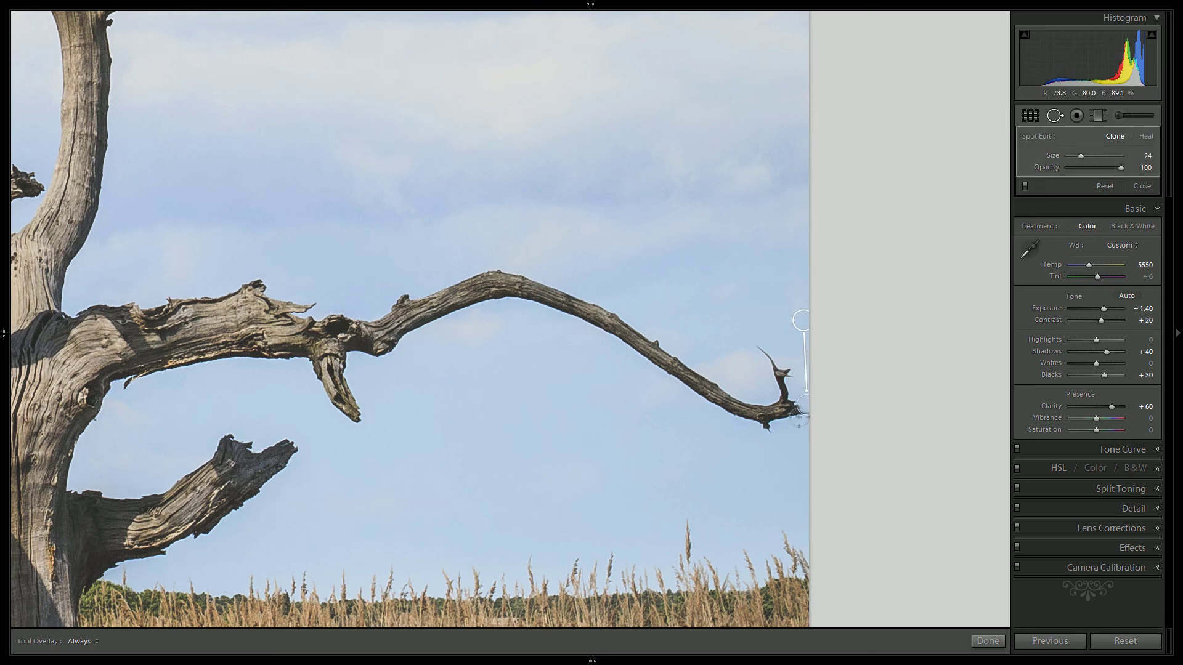
{"action": "key", "text": "Escape"}
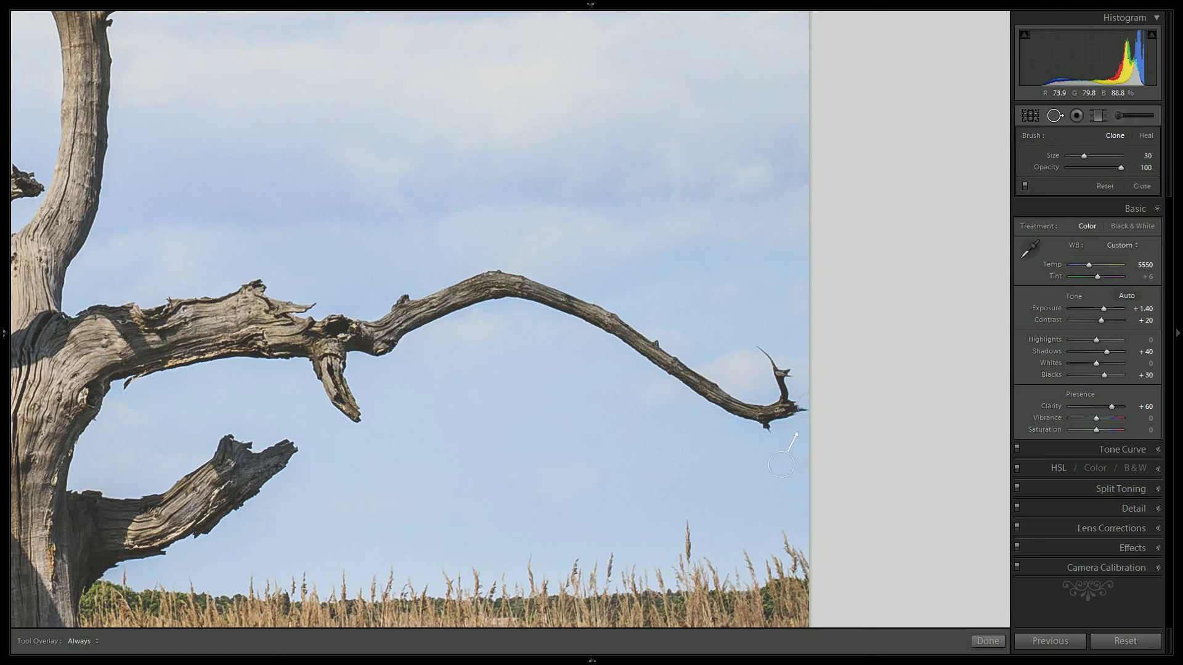
{"action": "left_click", "coordinate": [801, 413]}
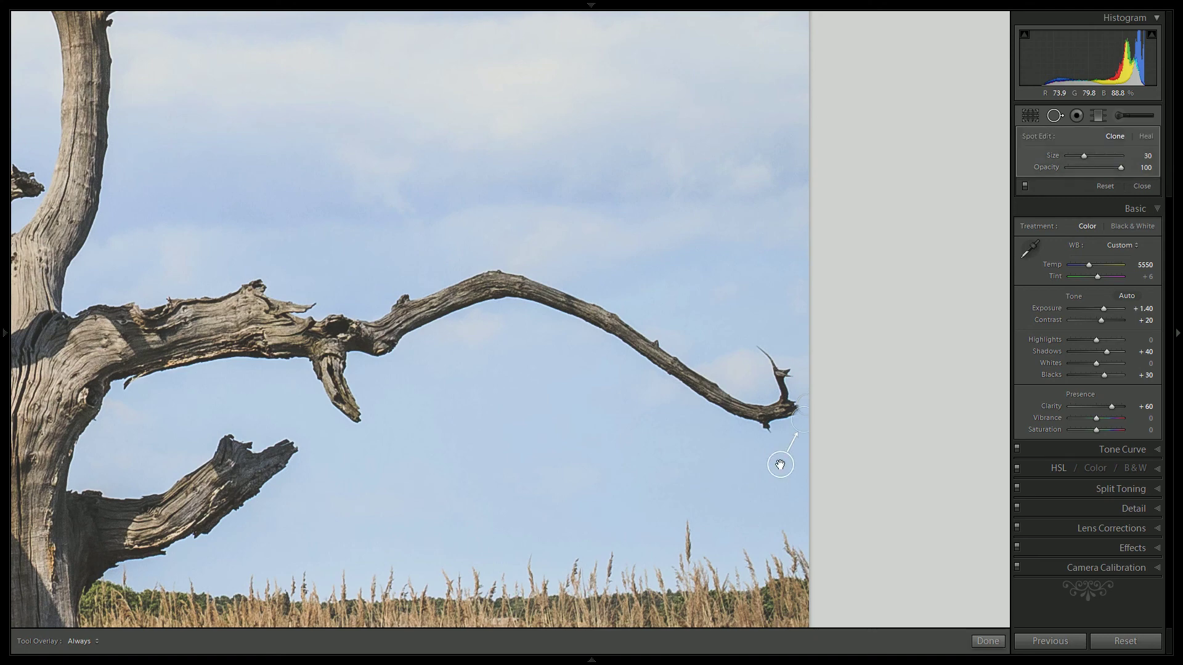
{"action": "left_click", "coordinate": [989, 641]}
{"action": "left_click", "coordinate": [647, 454]}
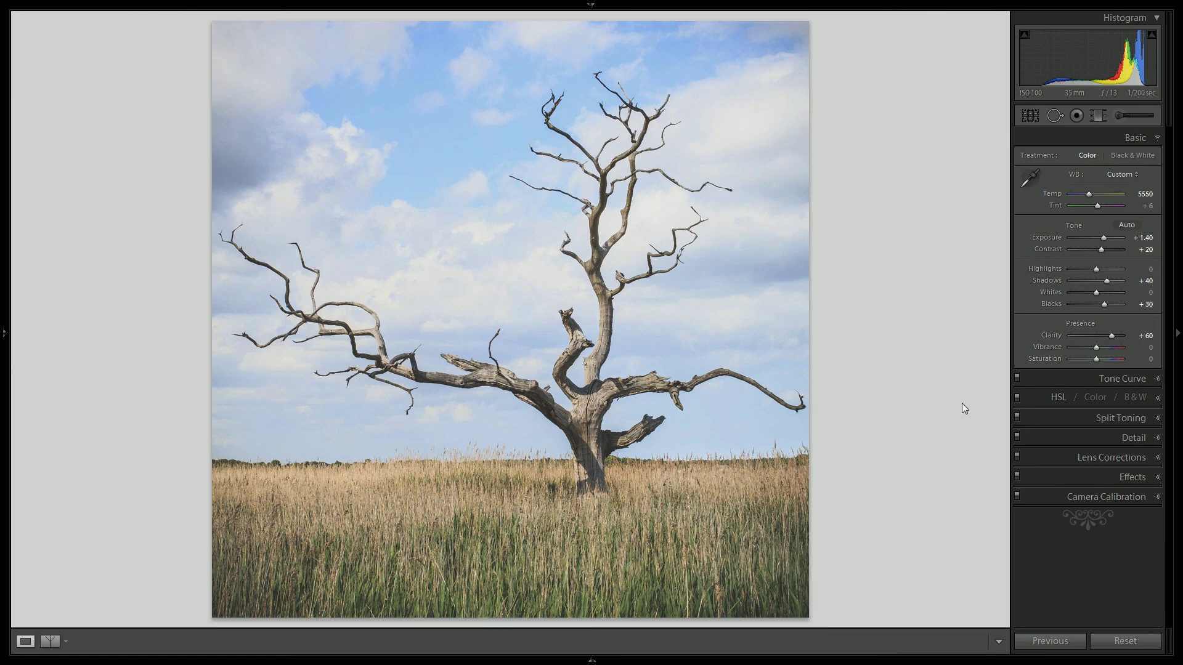
Save the current square edit as a new snapshot named 'Second'
{"action": "mouse_move", "coordinate": [3, 400]}
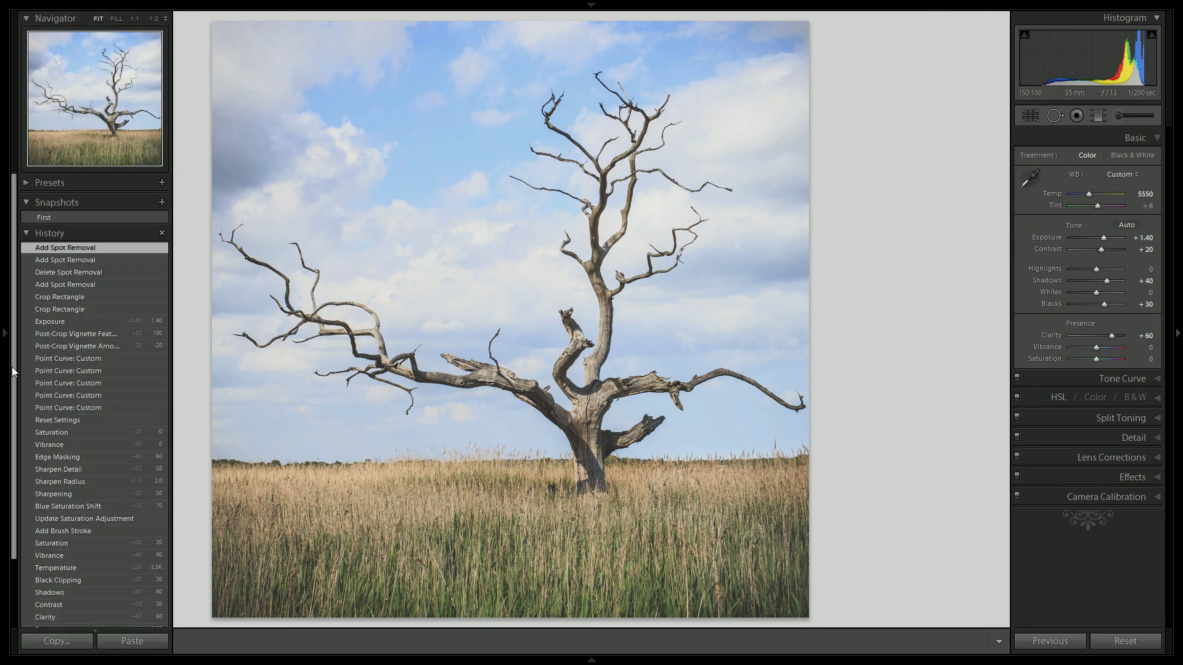
{"action": "left_click", "coordinate": [162, 202]}
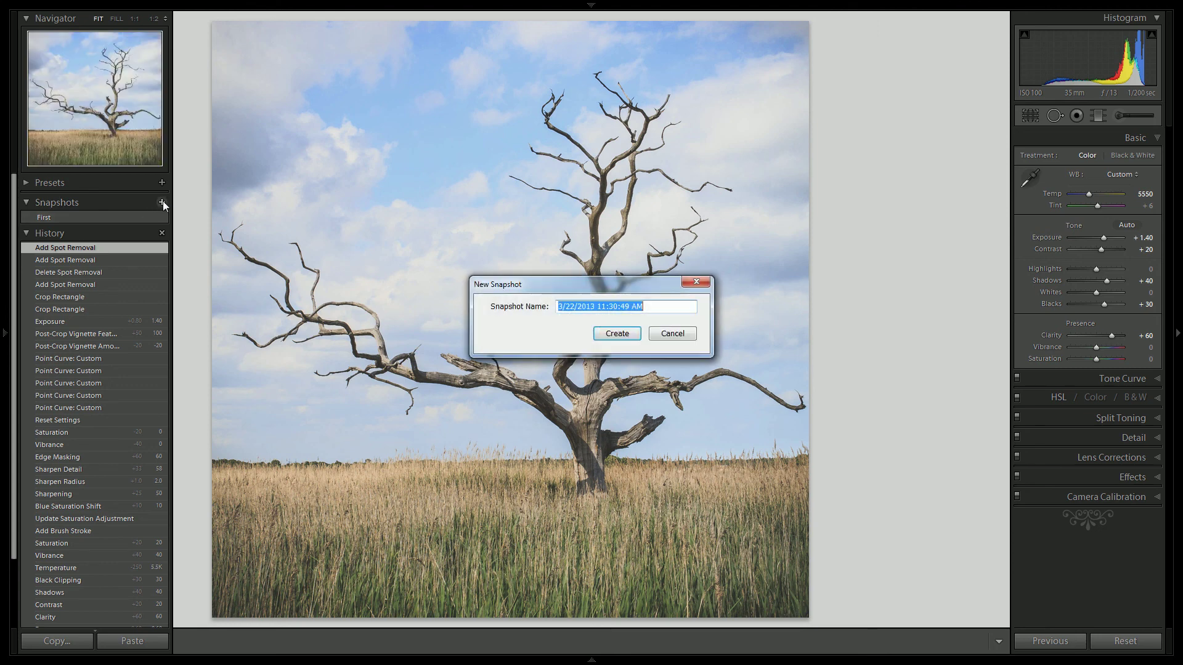
{"action": "type", "text": "Second"}
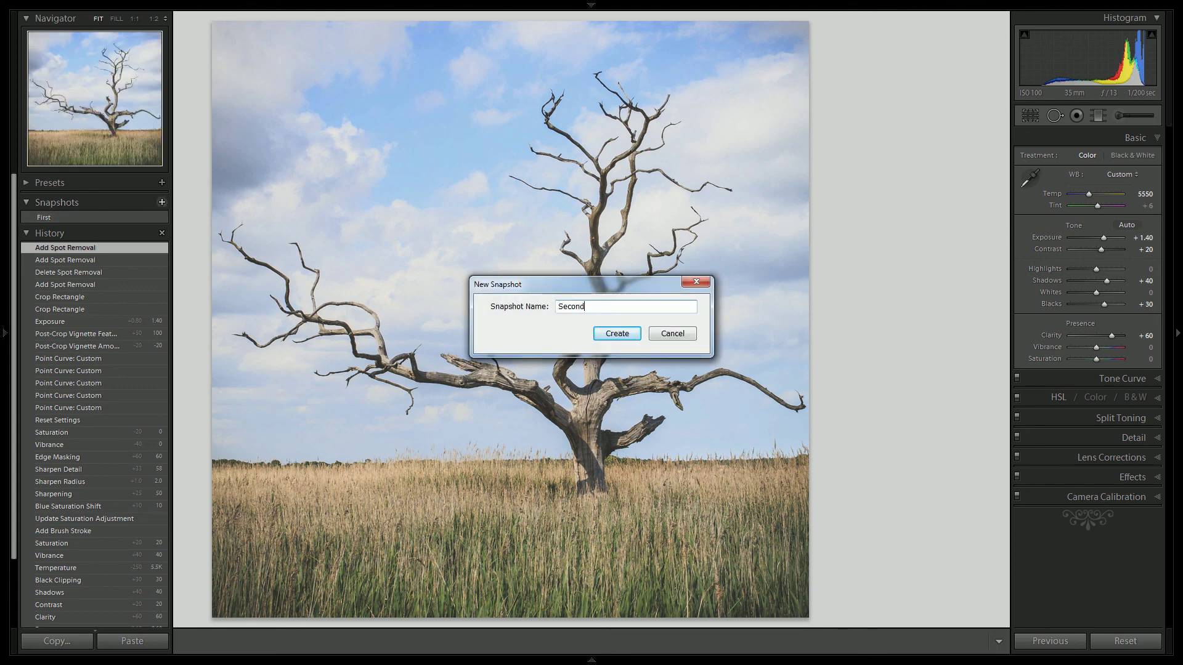
{"action": "key", "text": "Return"}
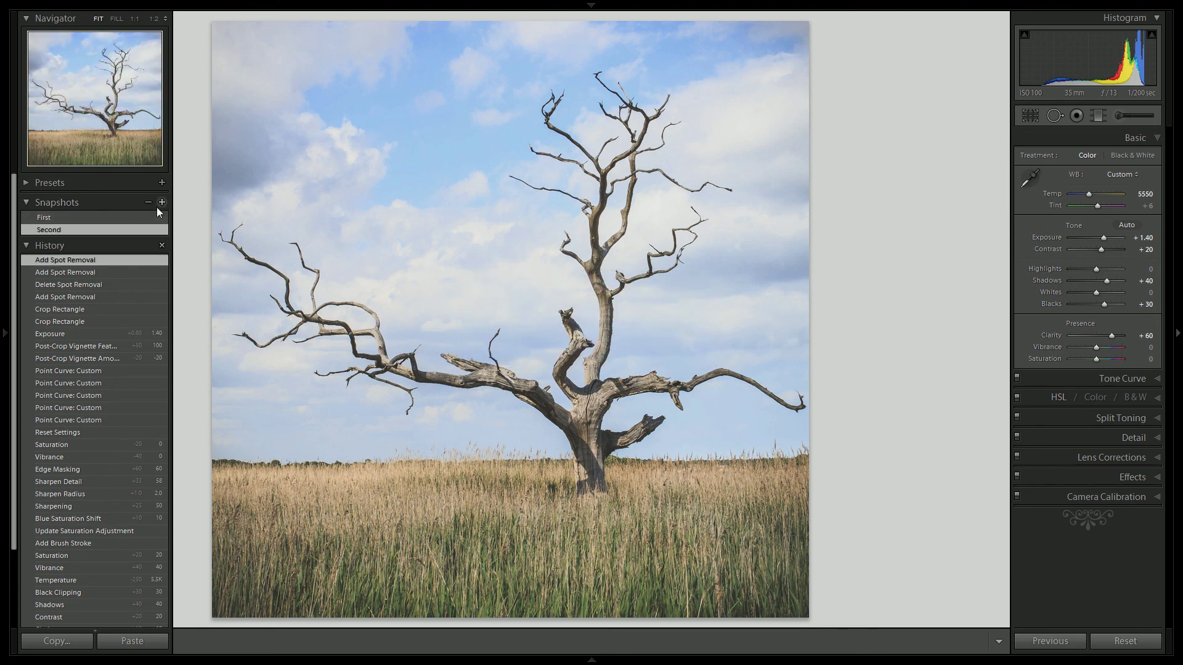
Apply the 'First' snapshot and compare it against the original with the before/after toggle
{"action": "left_click", "coordinate": [43, 218]}
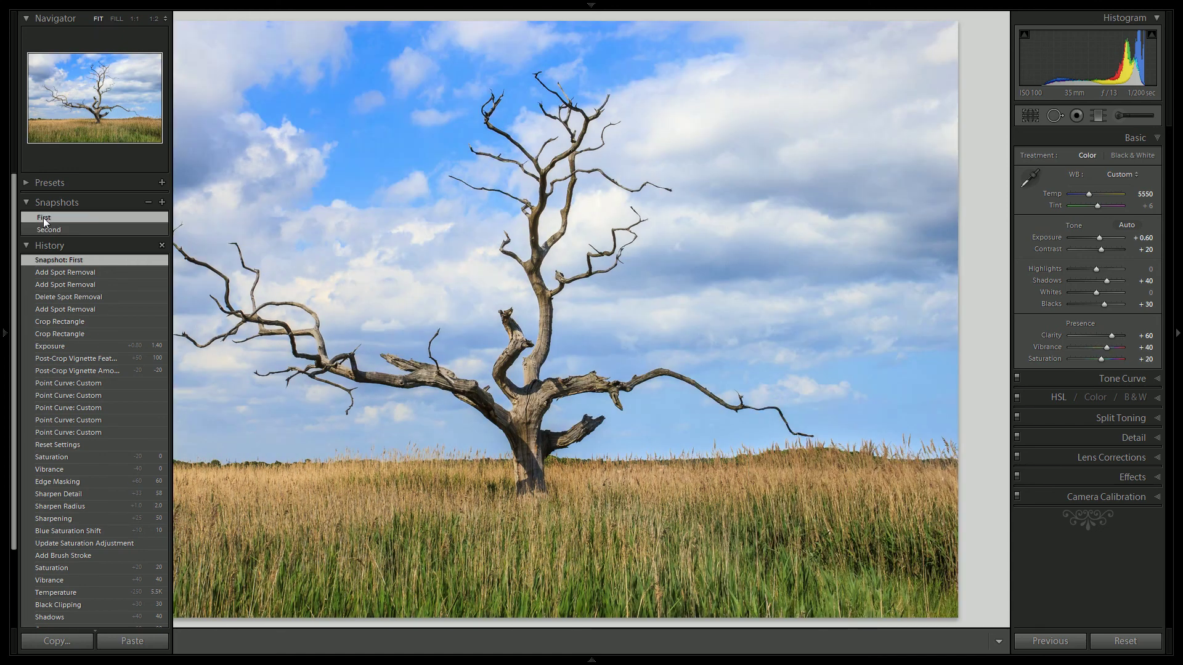
{"action": "key", "text": "F7"}
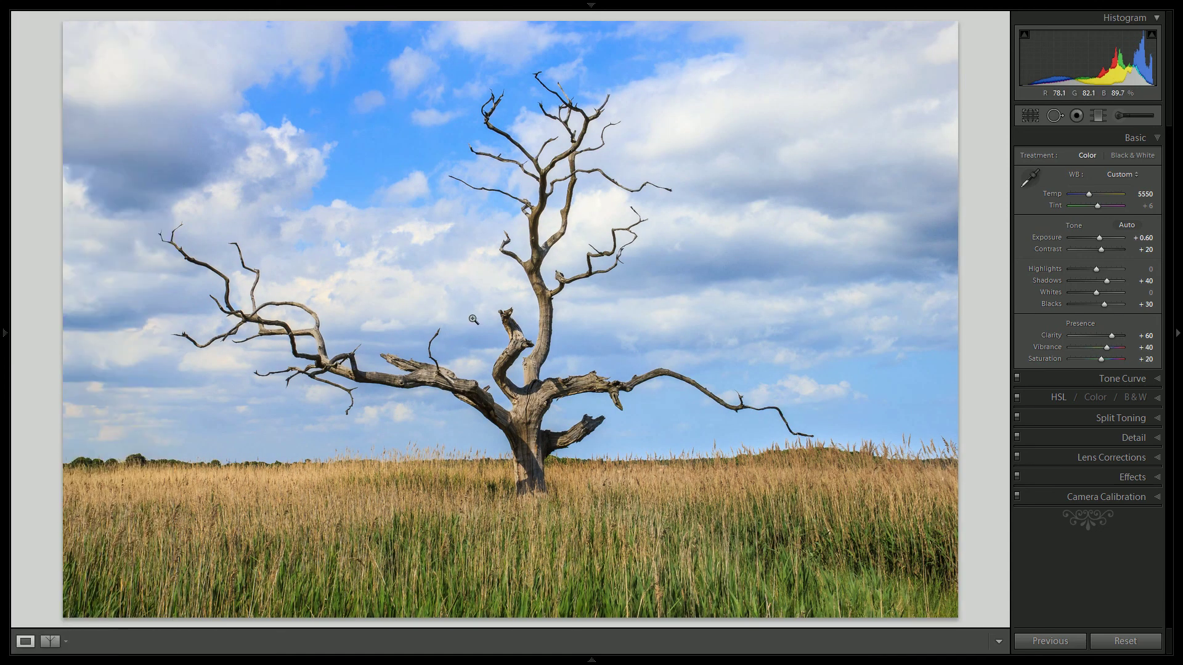
{"action": "key", "text": "backslash"}
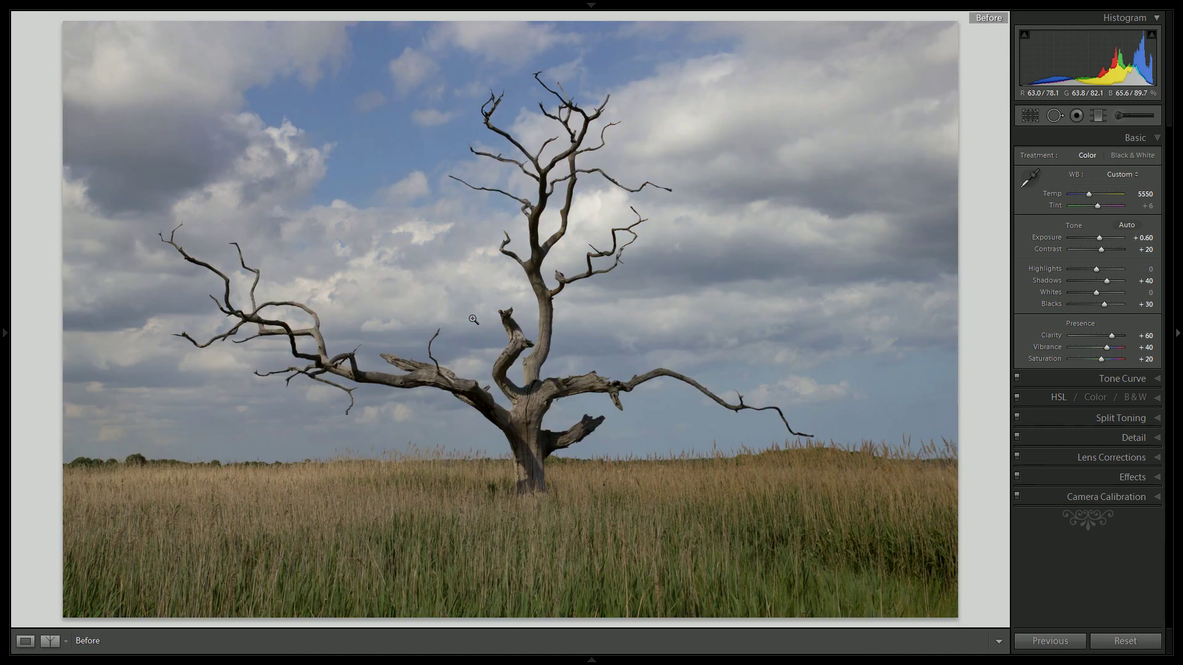
{"action": "key", "text": "backslash"}
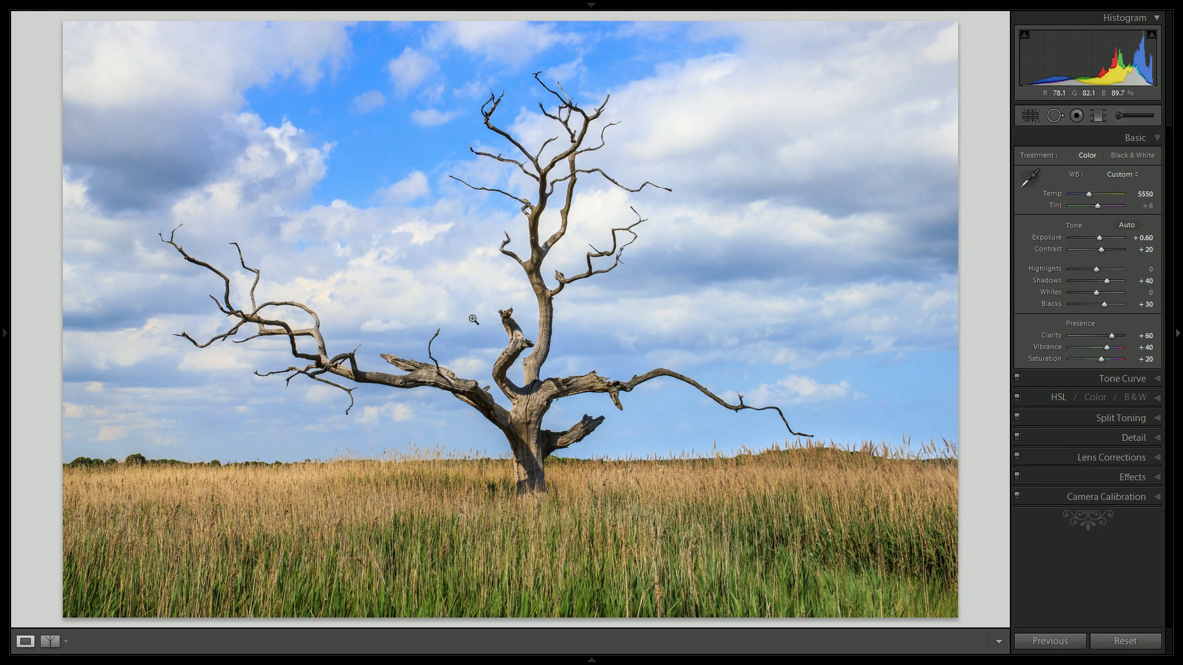